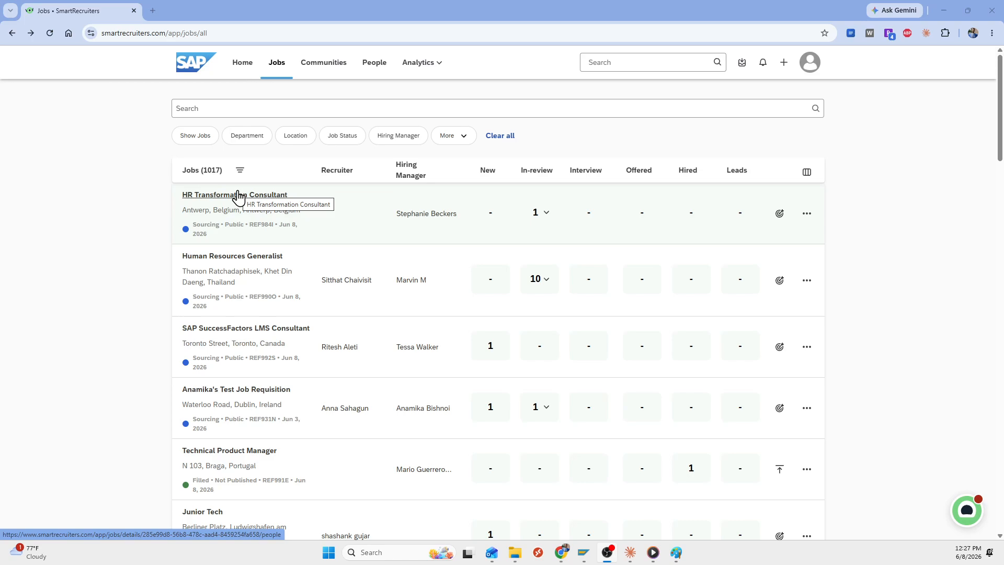
pyautogui.scroll(-15, 331, 305)
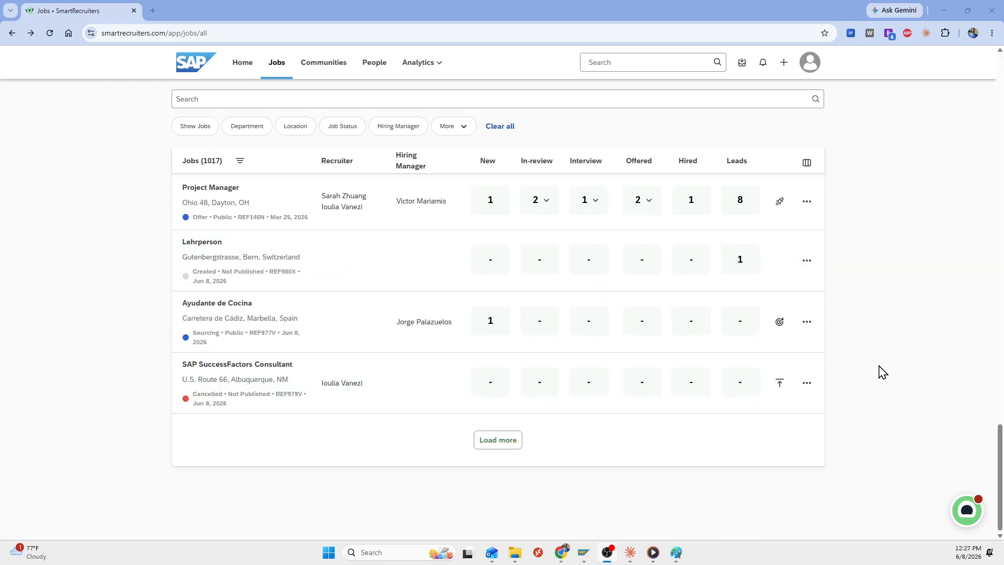
pyautogui.scroll(12, 881, 371)
pyautogui.click(779, 68)
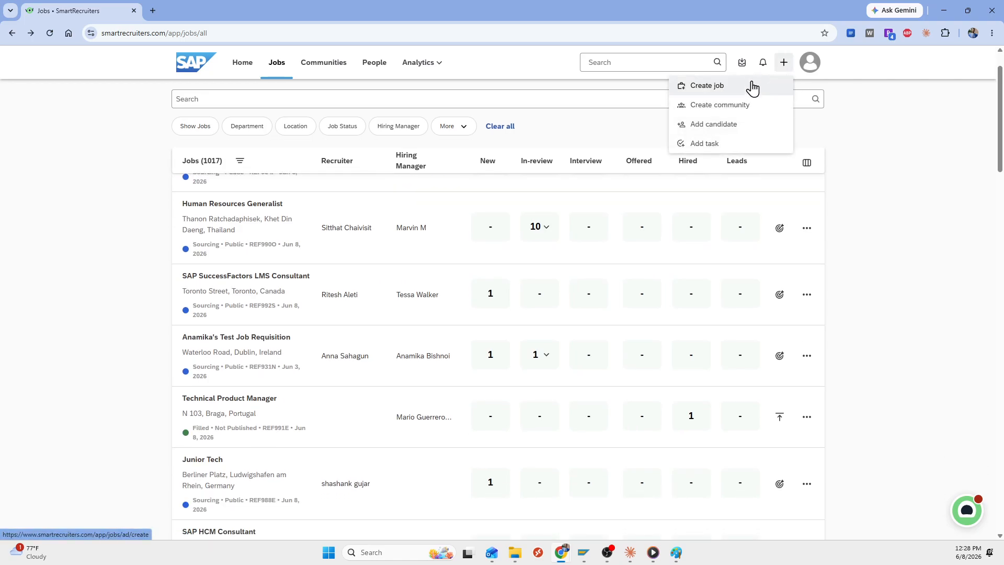
pyautogui.click(94, 275)
pyautogui.scroll(1, 94, 279)
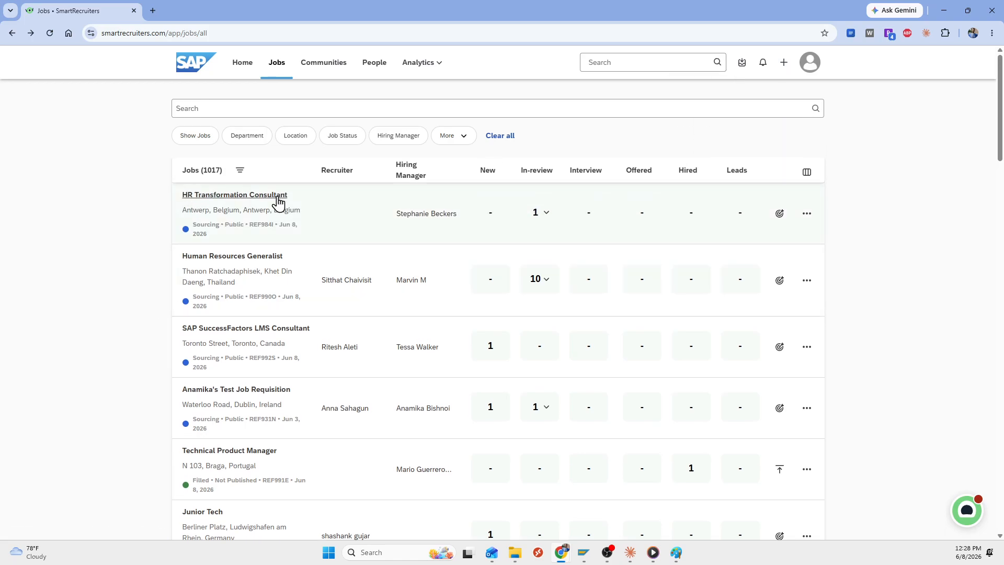
# Open the HR Transformation Consultant job and display its default job ad
pyautogui.click(261, 201)
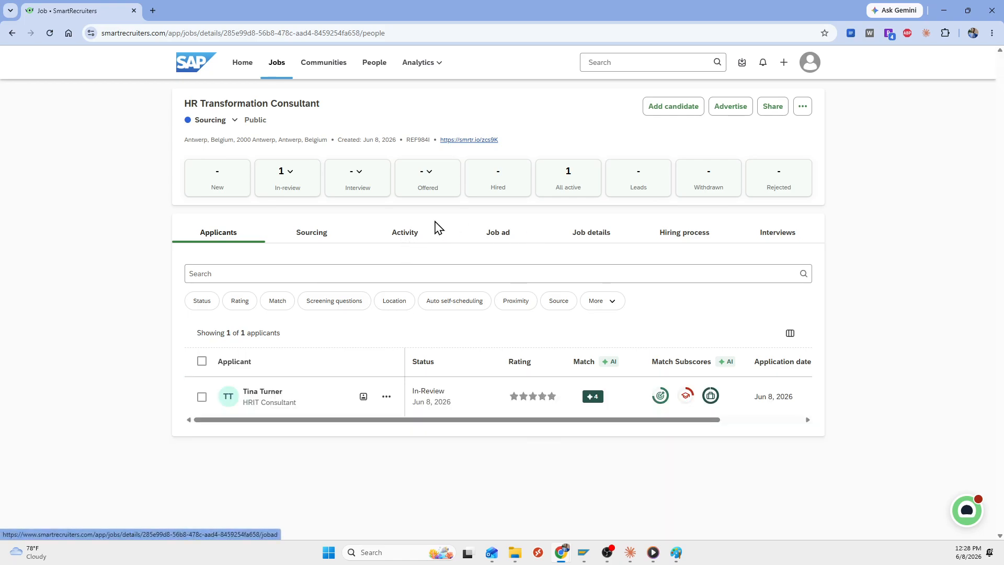
pyautogui.click(494, 239)
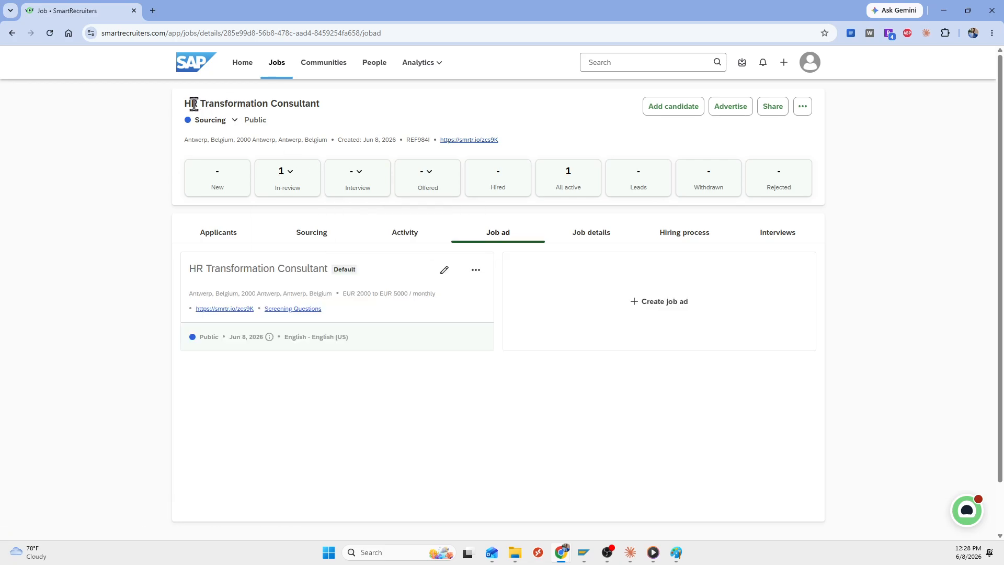
pyautogui.moveTo(186, 104); pyautogui.dragTo(338, 110)
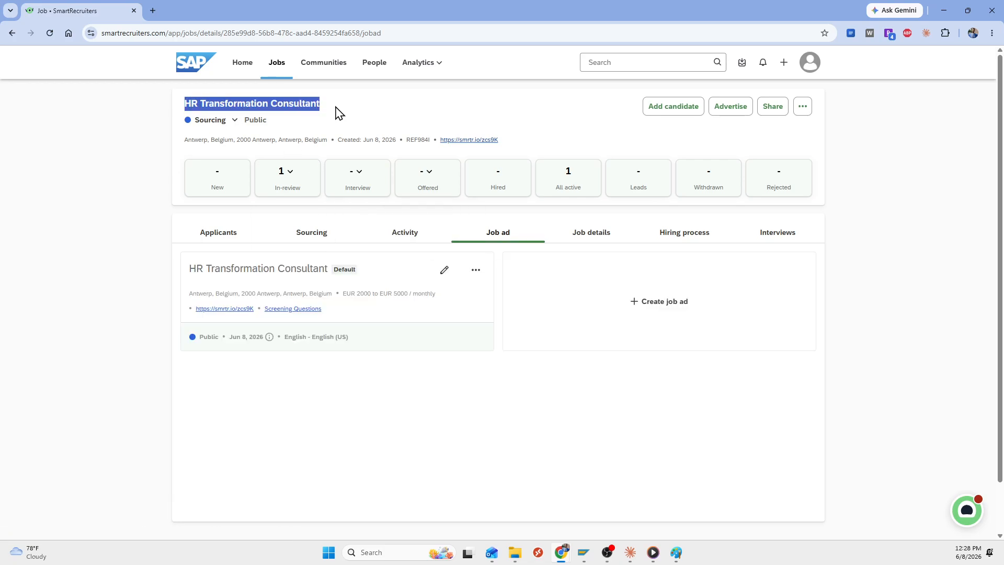
pyautogui.click(337, 111)
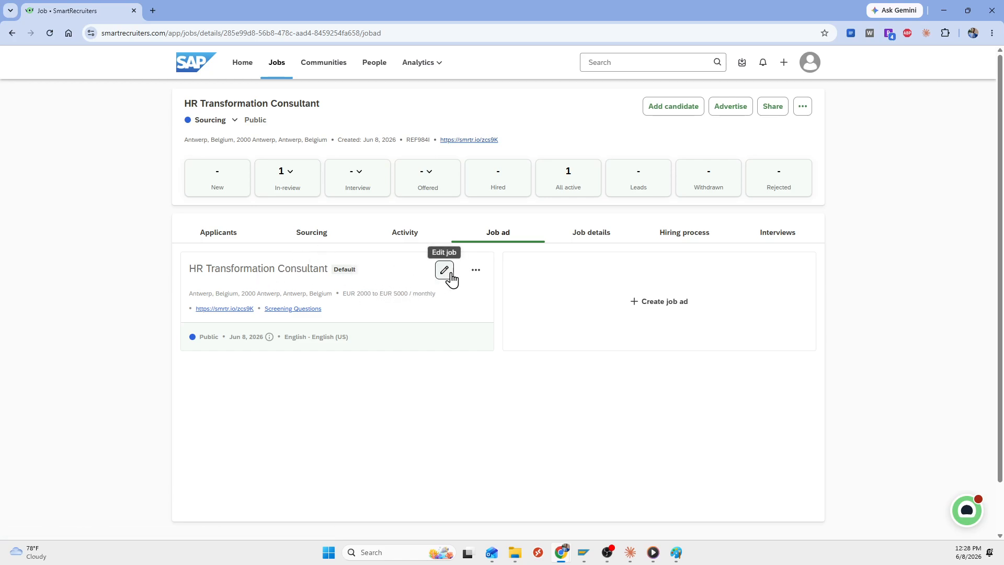
pyautogui.click(476, 271)
pyautogui.click(258, 268)
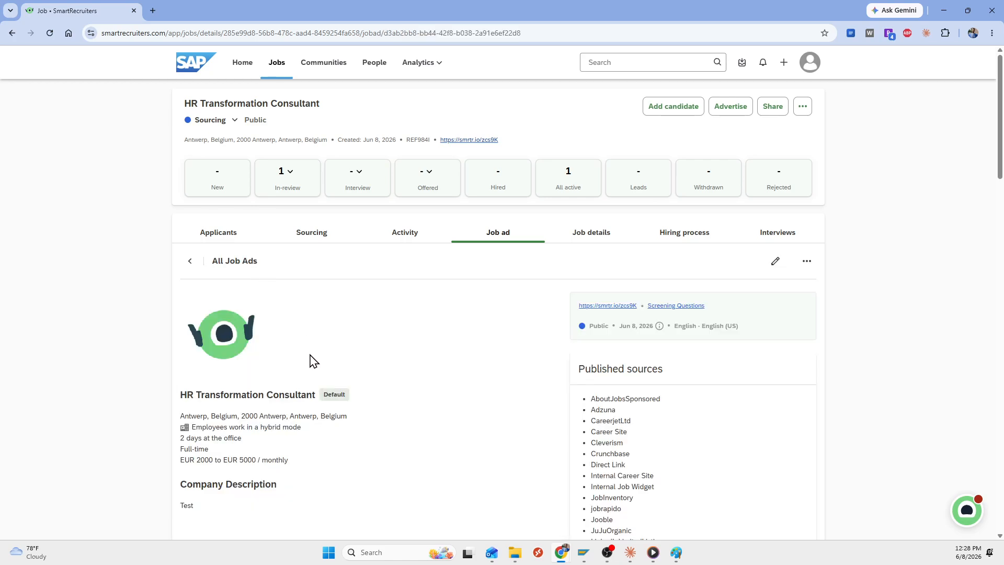
# Look over the HR Transformation Consultant job ad and its published sources, and open the ad for editing
pyautogui.scroll(-10, 315, 358)
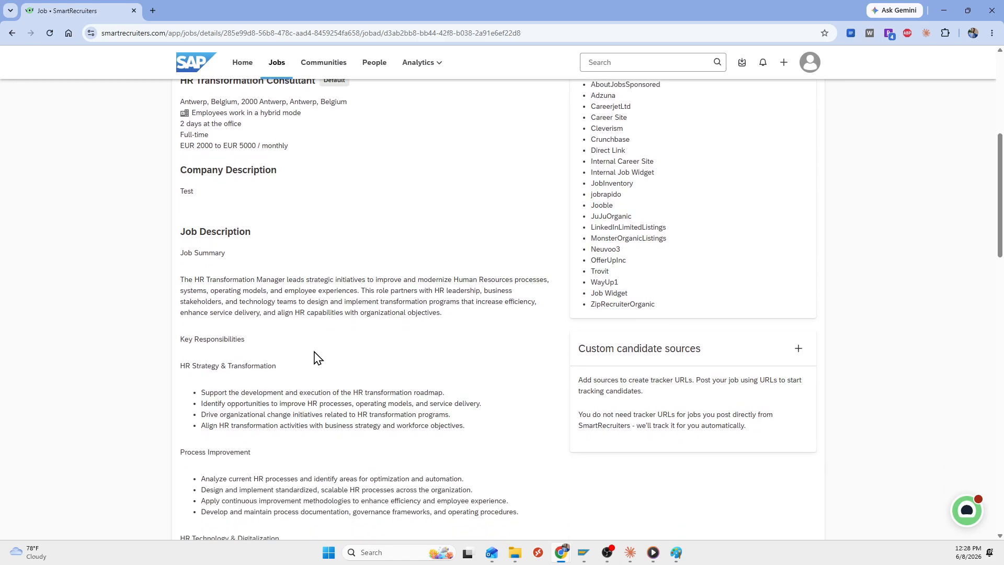
pyautogui.scroll(10, 315, 358)
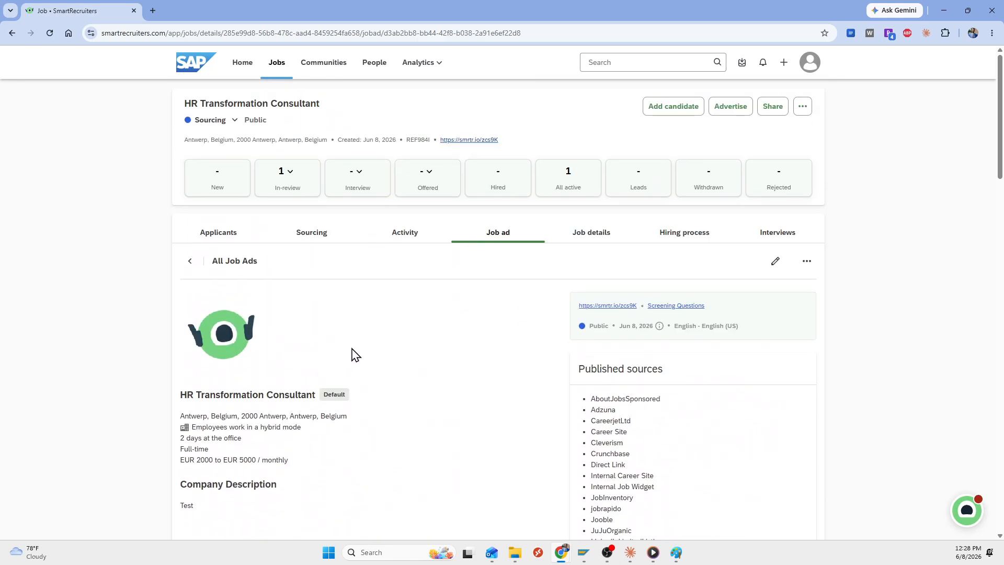
pyautogui.scroll(-1, 353, 354)
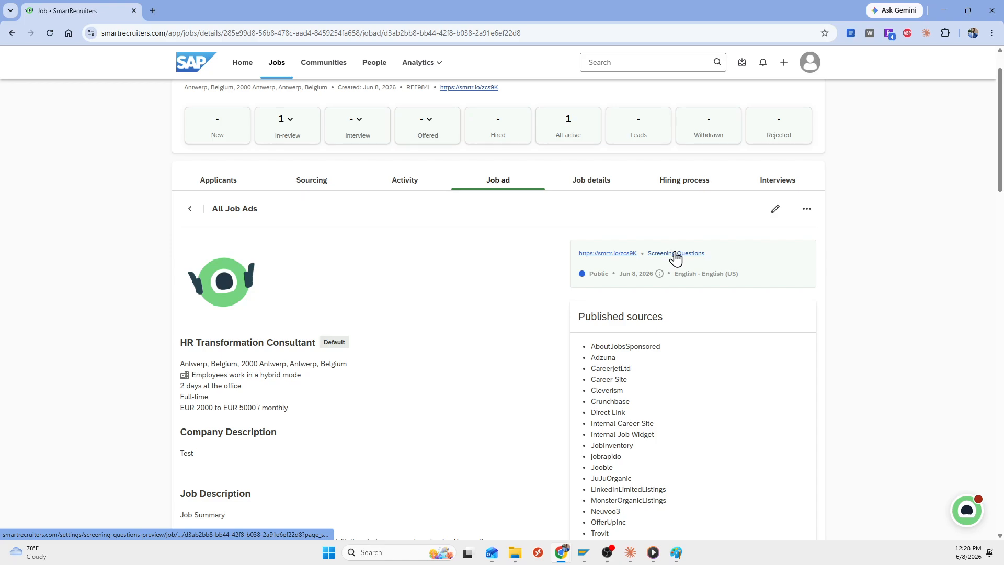
pyautogui.scroll(-2, 630, 365)
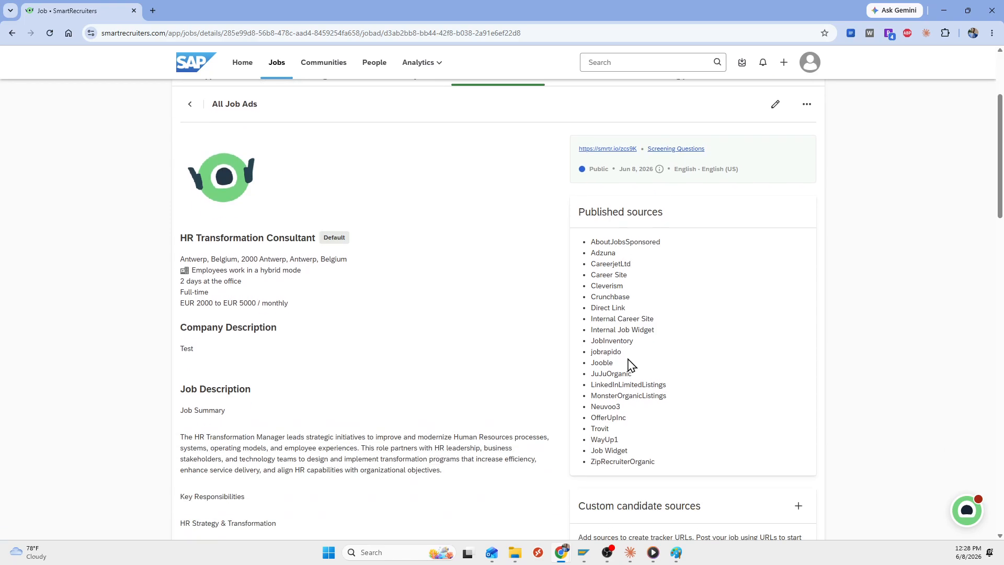
pyautogui.scroll(-4, 264, 268)
pyautogui.scroll(7, 262, 267)
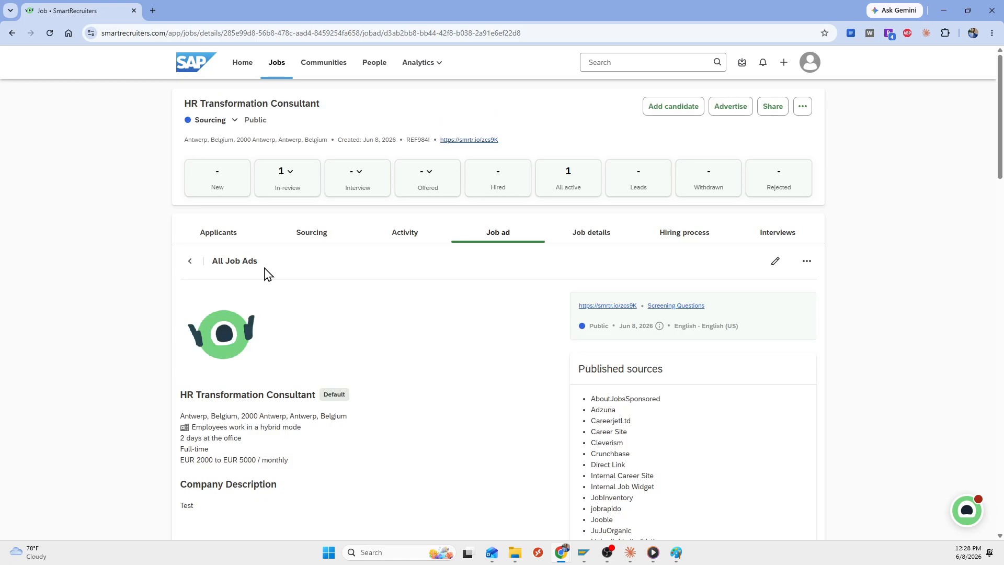
pyautogui.click(775, 261)
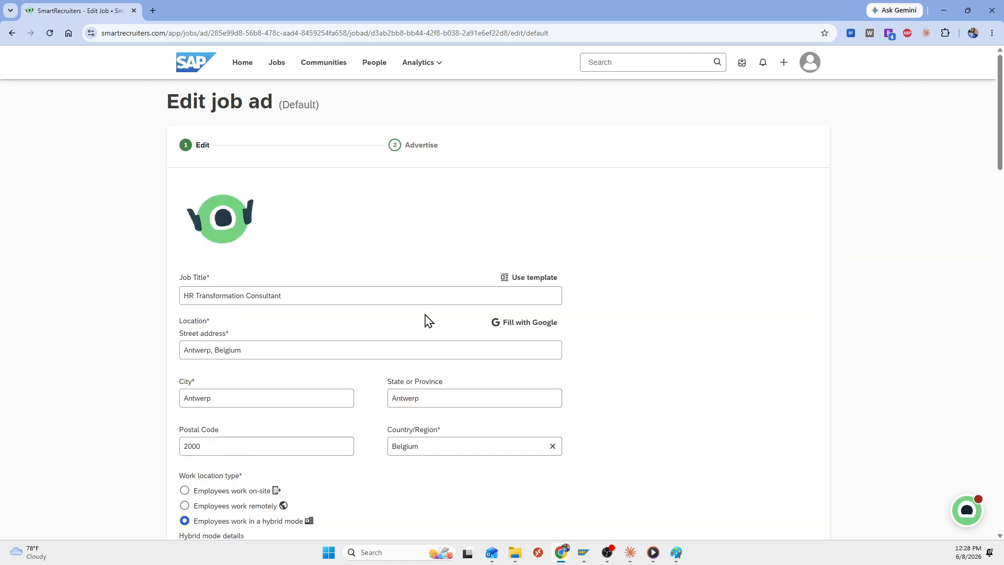
# Change the job ad's title to HR Transformation Architect
pyautogui.scroll(-1, 430, 333)
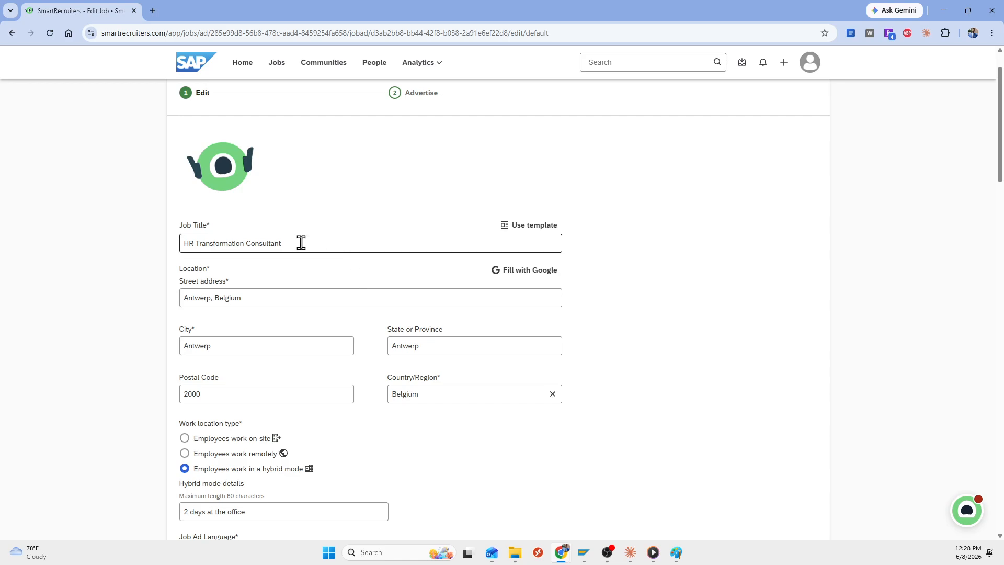
pyautogui.doubleClick(265, 248)
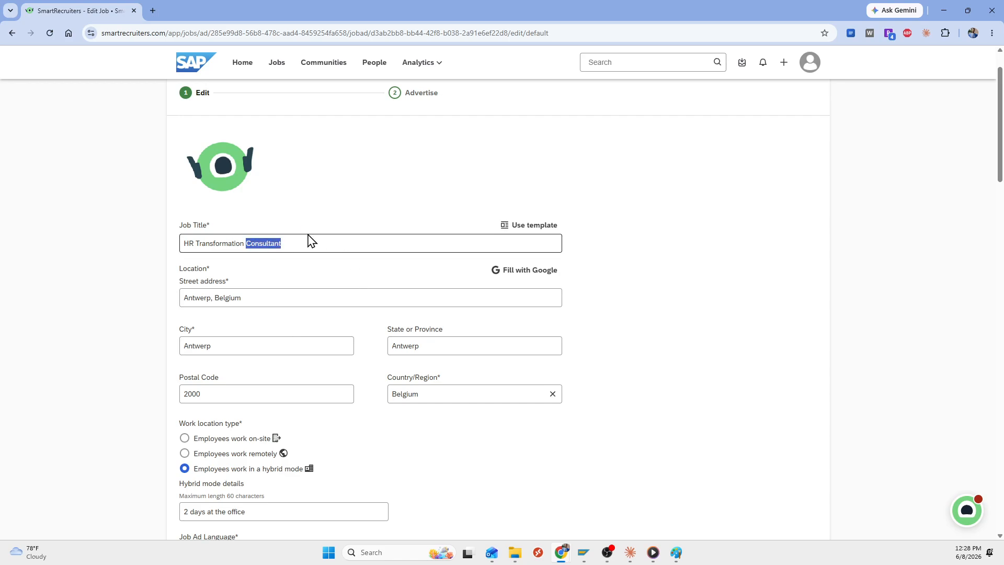
pyautogui.write('Arcitech')
pyautogui.rightClick(265, 246)
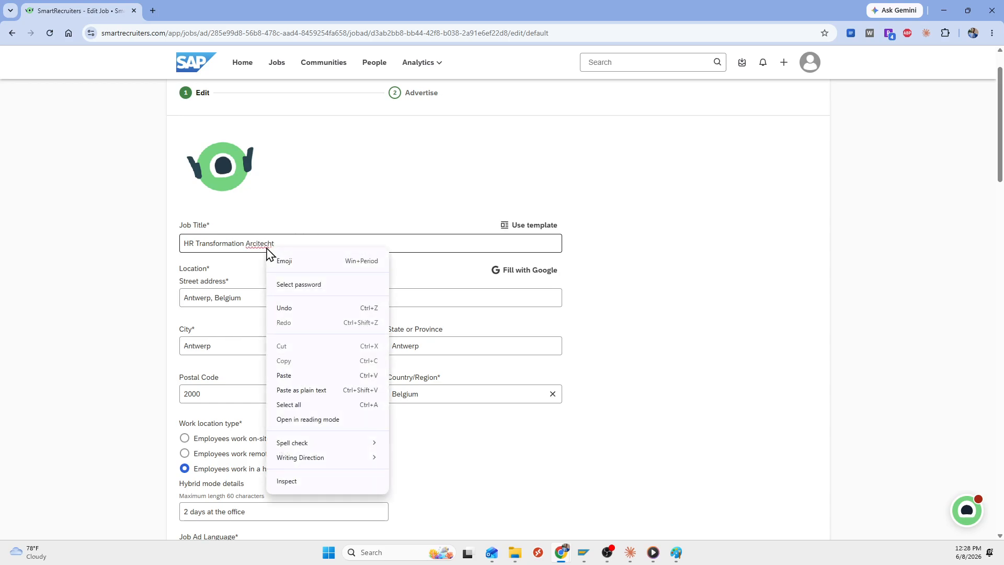
pyautogui.press('Escape')
pyautogui.write('A')
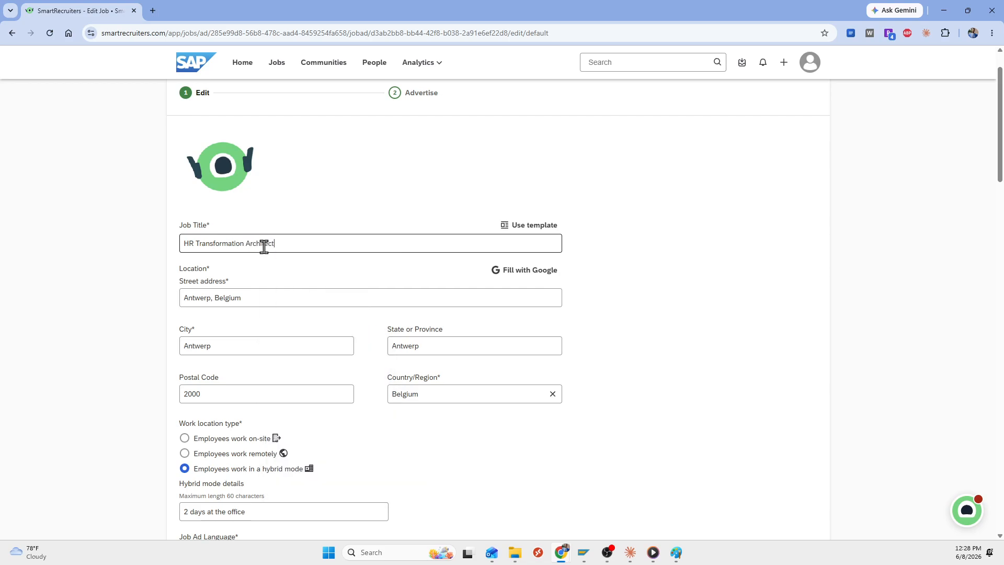
# Review the ad's location, work location type, language, company description, job description and qualifications fields
pyautogui.scroll(-3, 321, 330)
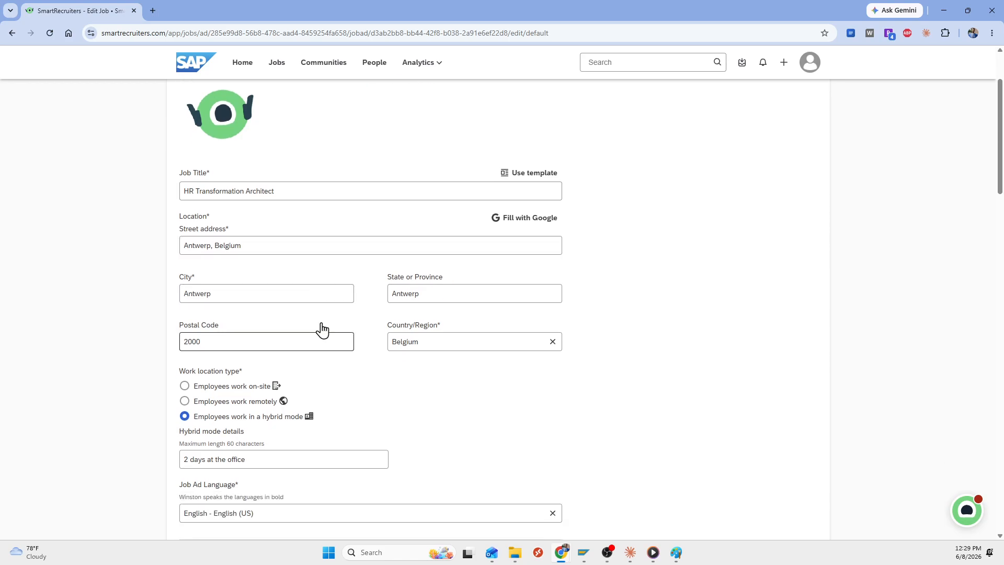
pyautogui.scroll(-1, 520, 350)
pyautogui.scroll(2, 515, 347)
pyautogui.scroll(1, 511, 343)
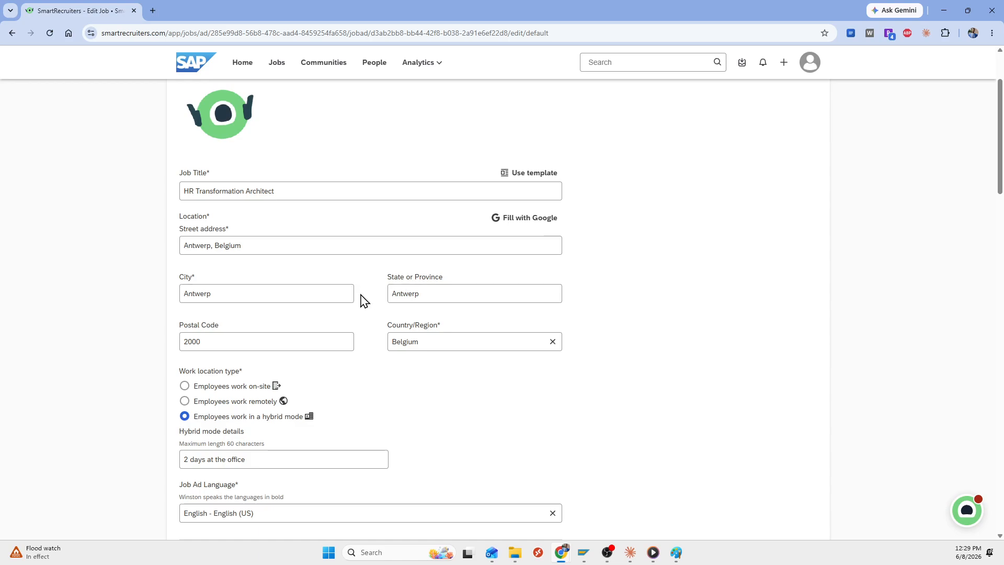
pyautogui.scroll(-5, 285, 296)
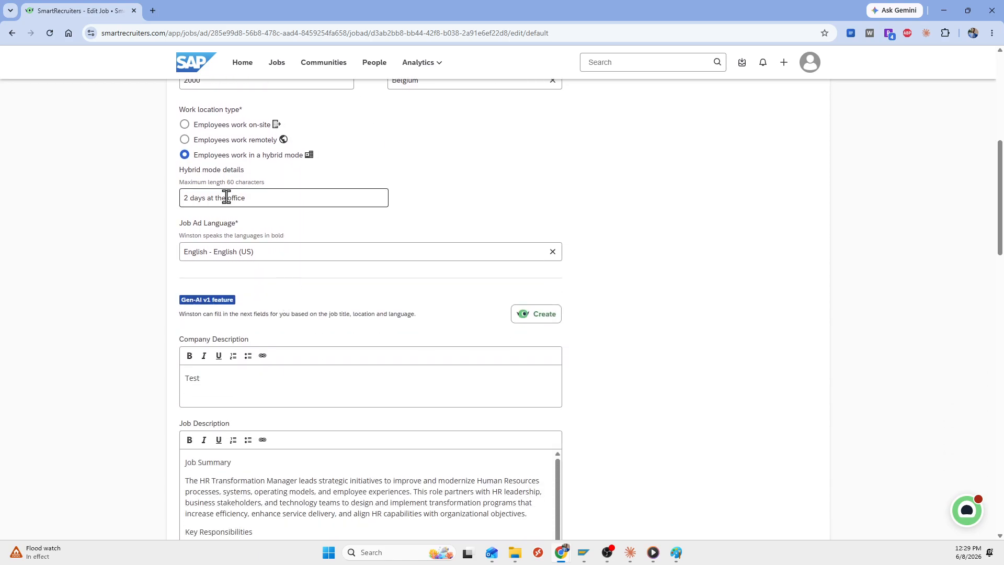
pyautogui.scroll(1, 262, 214)
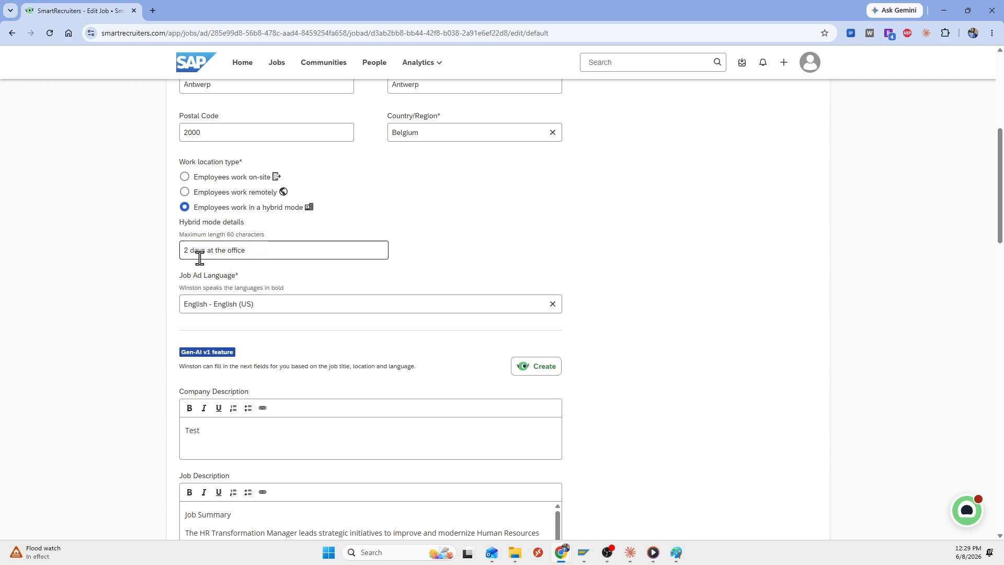
pyautogui.scroll(-1, 297, 303)
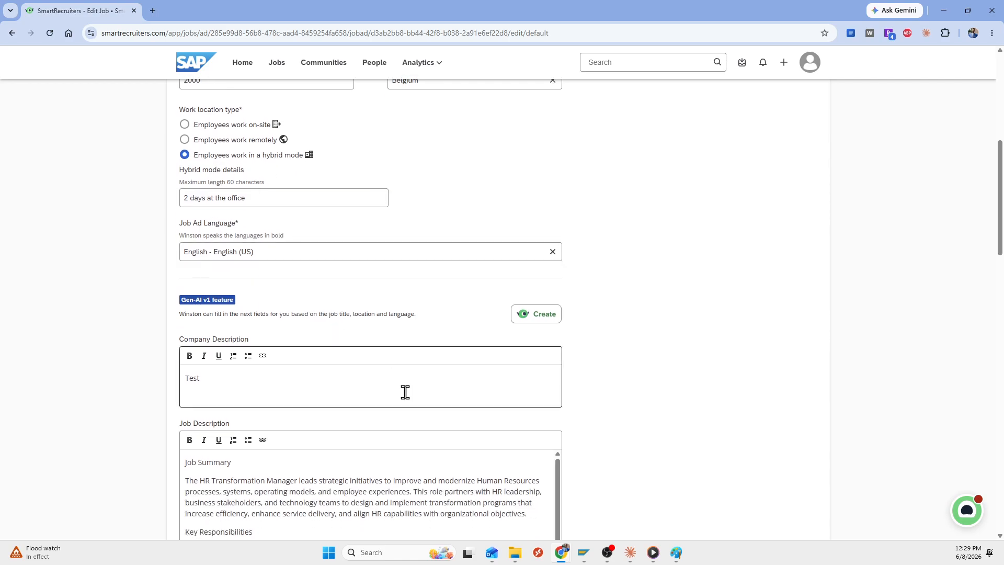
pyautogui.scroll(-1, 372, 384)
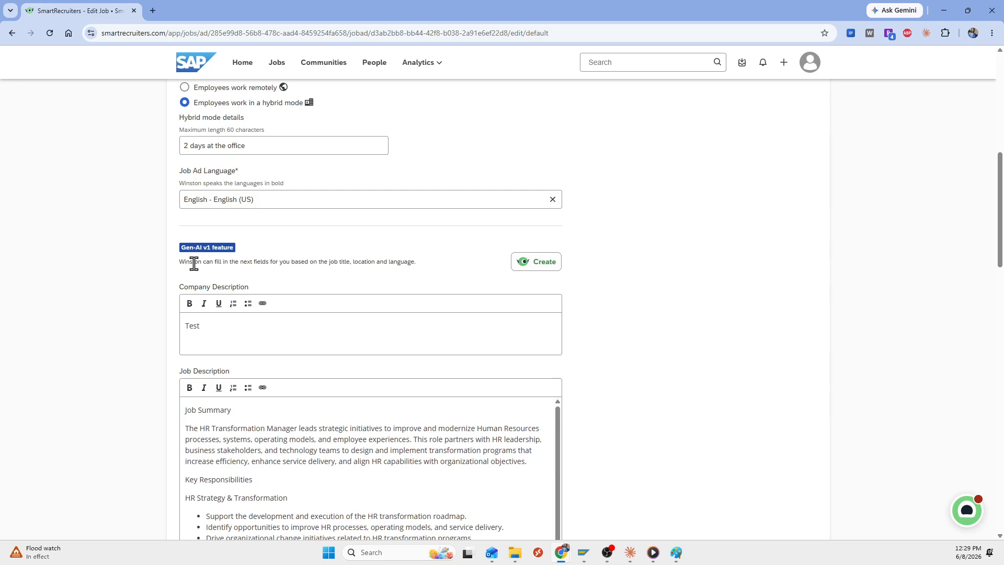
pyautogui.scroll(-10, 526, 267)
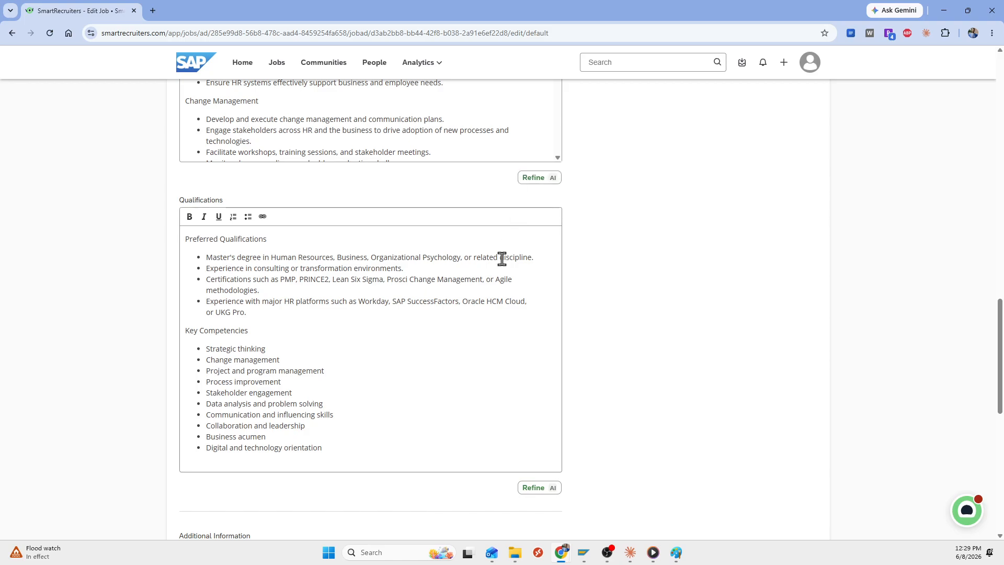
pyautogui.scroll(20, 528, 329)
pyautogui.moveTo(172, 168); pyautogui.dragTo(675, 432)
pyautogui.click(675, 432)
pyautogui.scroll(-5, 650, 405)
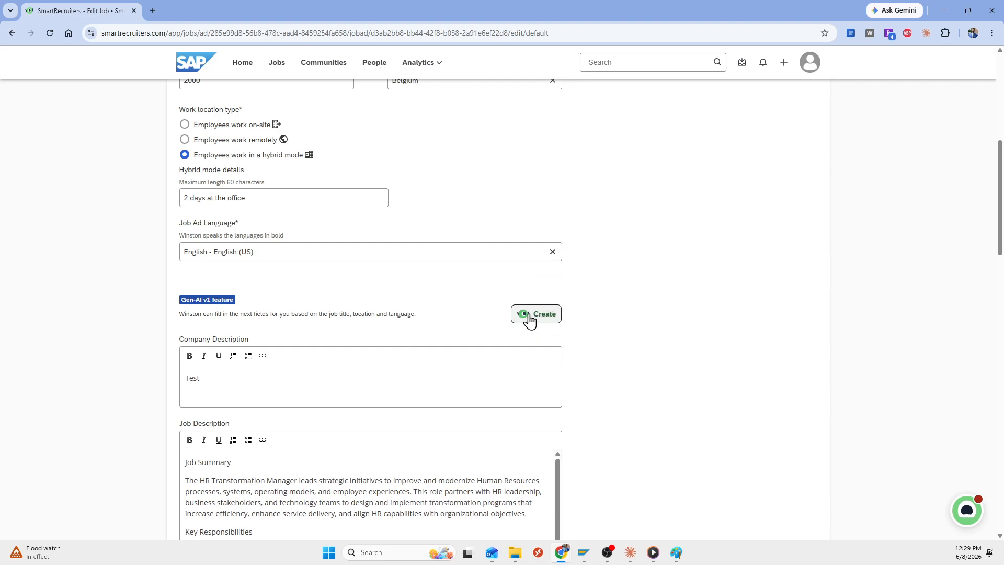
pyautogui.scroll(-1, 529, 320)
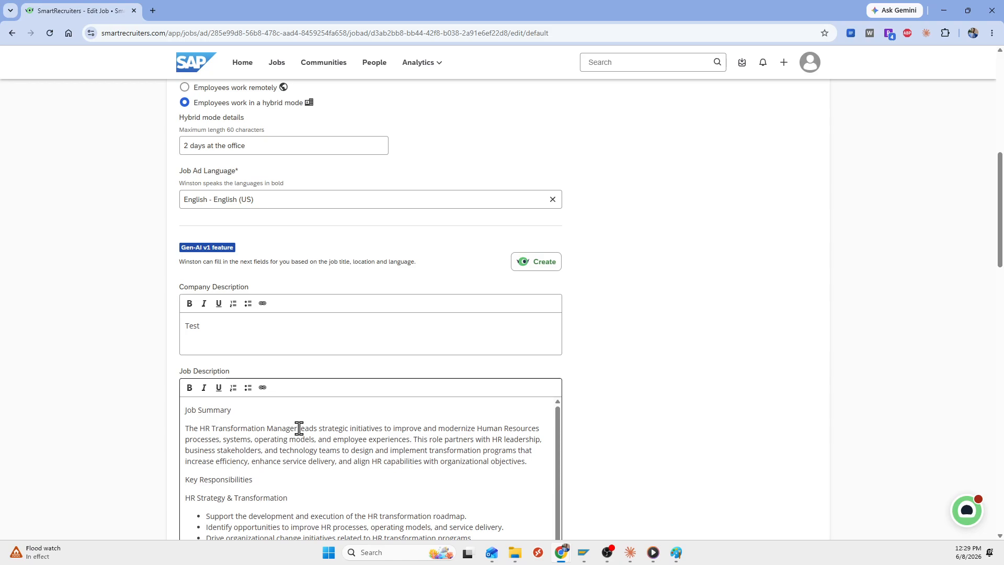
# Have Winston generate new job ad text based on the job title, location and language
pyautogui.scroll(8, 245, 428)
pyautogui.scroll(-2, 260, 291)
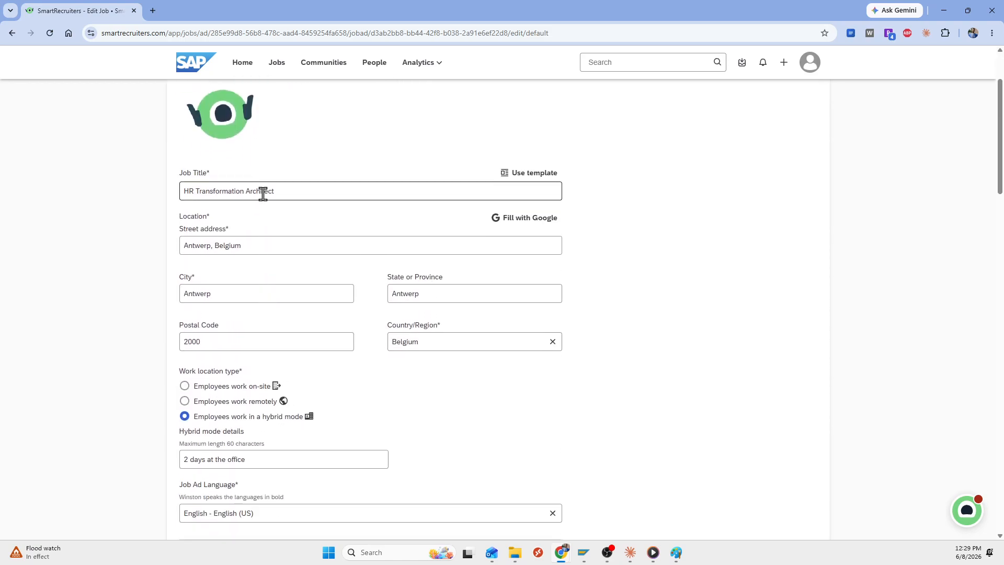
pyautogui.scroll(-5, 377, 333)
pyautogui.click(528, 324)
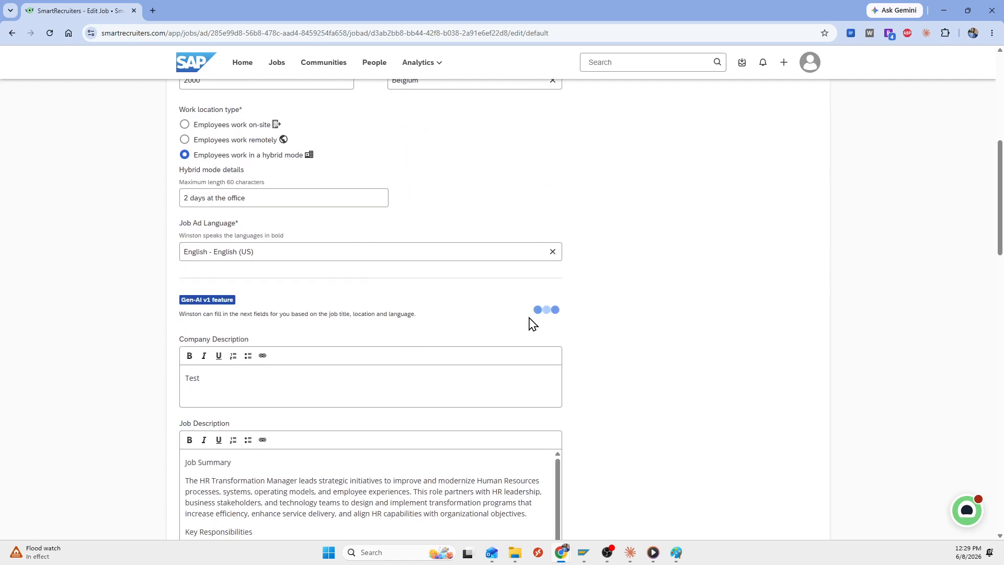
# Check the generated job description for the HR Transformation Architect title and read the note about refining sections and when creation becomes available
pyautogui.scroll(2, 423, 336)
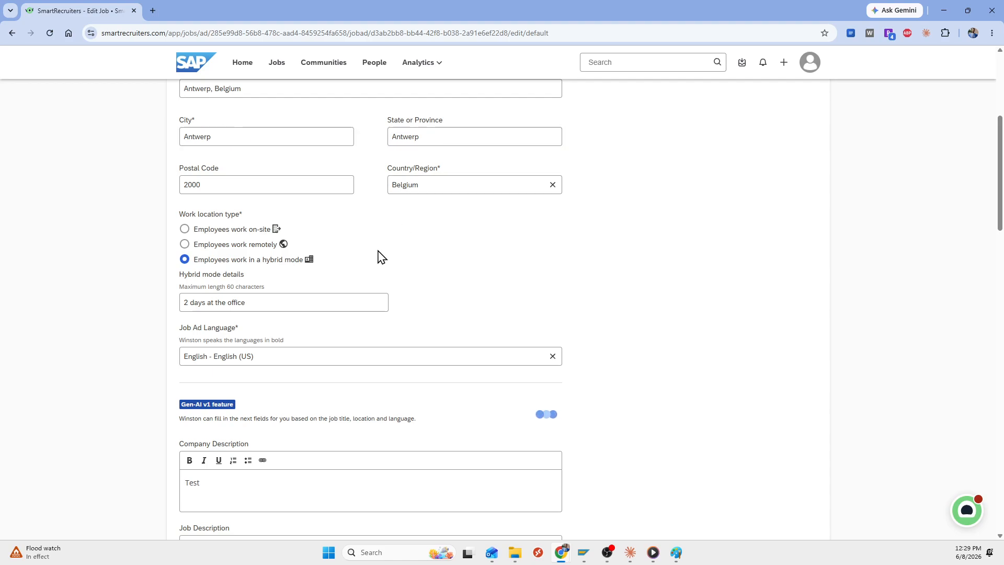
pyautogui.scroll(-6, 491, 398)
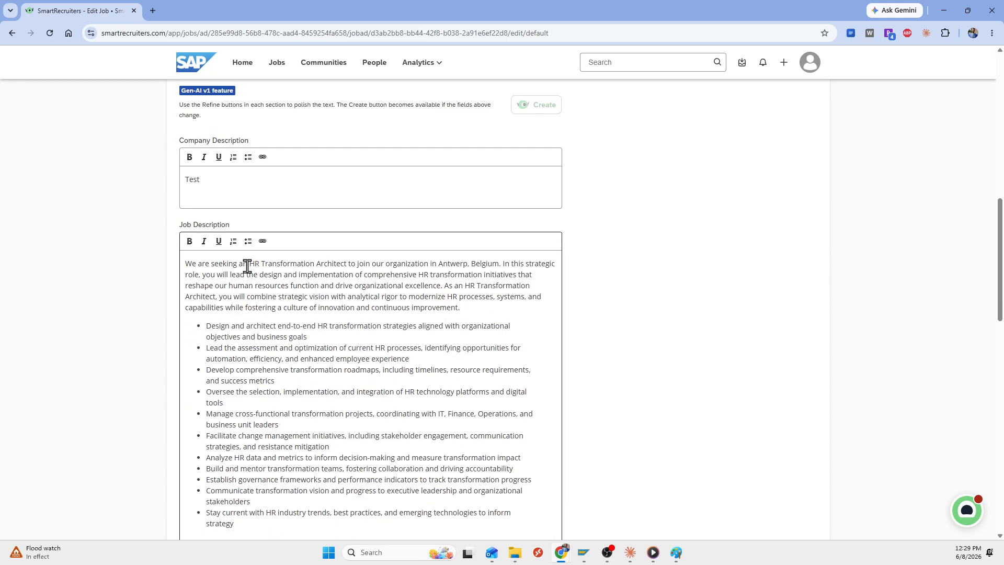
pyautogui.moveTo(250, 264); pyautogui.dragTo(347, 265)
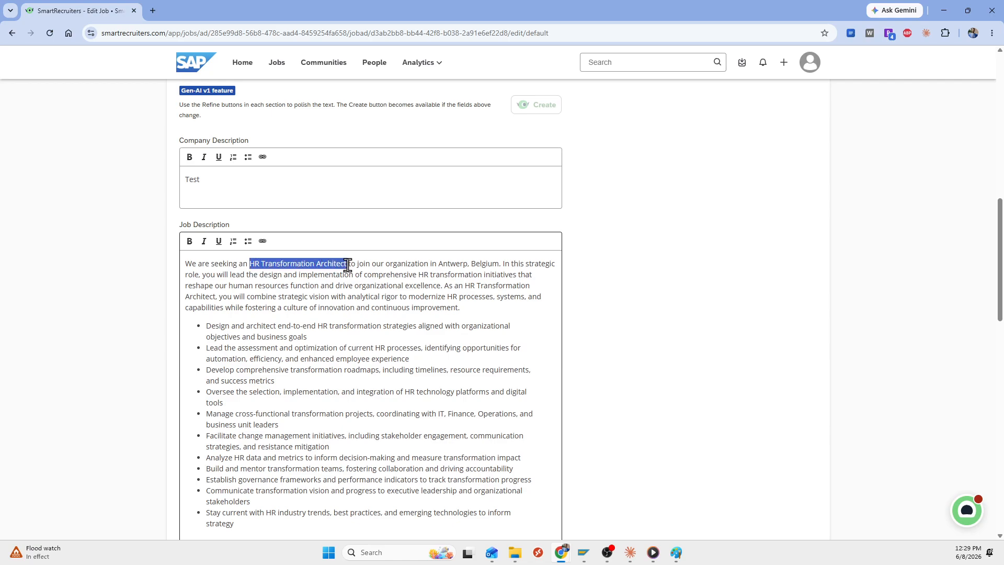
pyautogui.click(347, 264)
pyautogui.scroll(4, 348, 265)
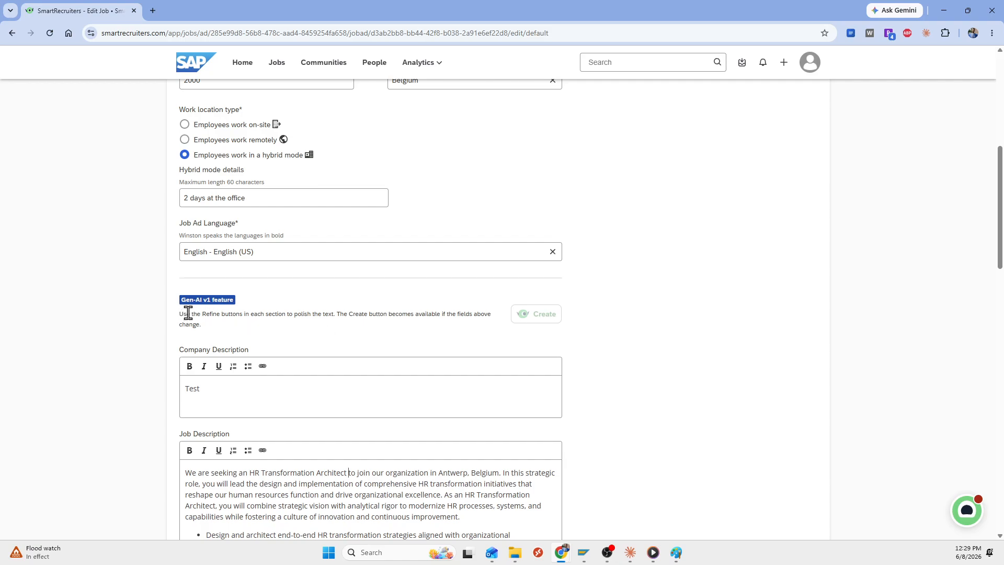
pyautogui.moveTo(278, 314); pyautogui.dragTo(376, 315)
pyautogui.click(349, 316)
pyautogui.click(405, 312)
pyautogui.scroll(3, 385, 339)
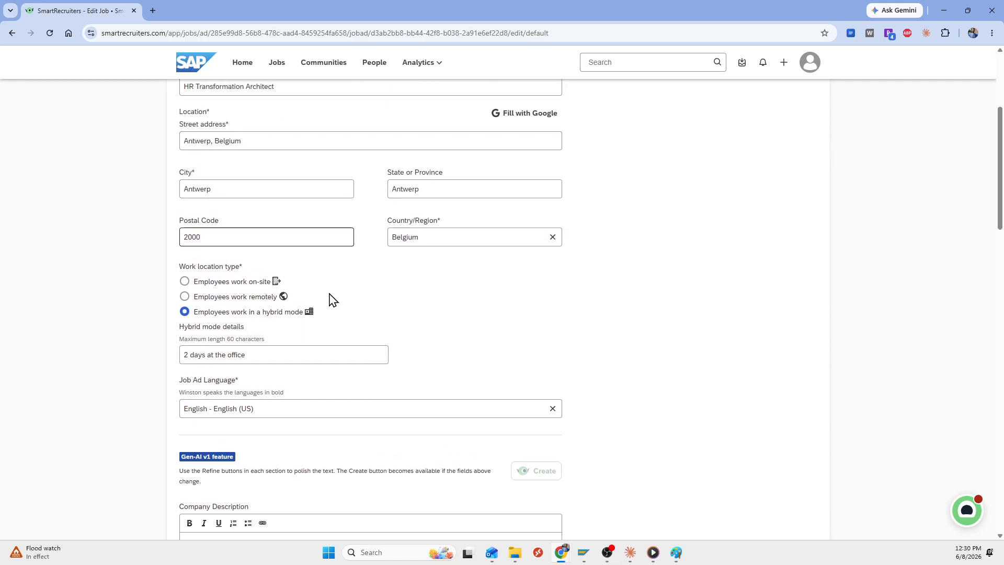
pyautogui.scroll(2, 265, 217)
pyautogui.scroll(-5, 262, 220)
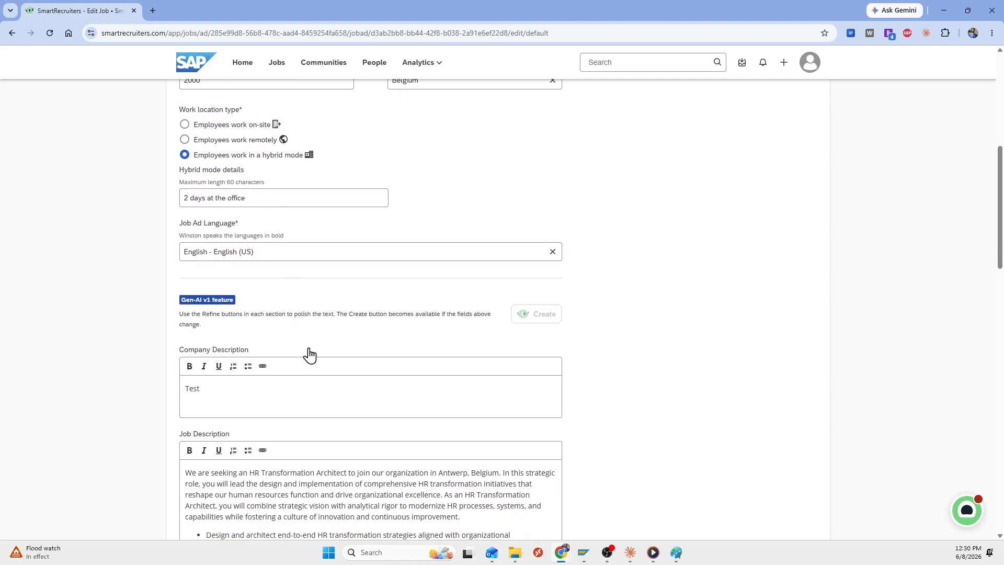
# Read the generated job description and open its AI refinement dialog to examine the preset tones and custom prompt
pyautogui.scroll(-3, 528, 316)
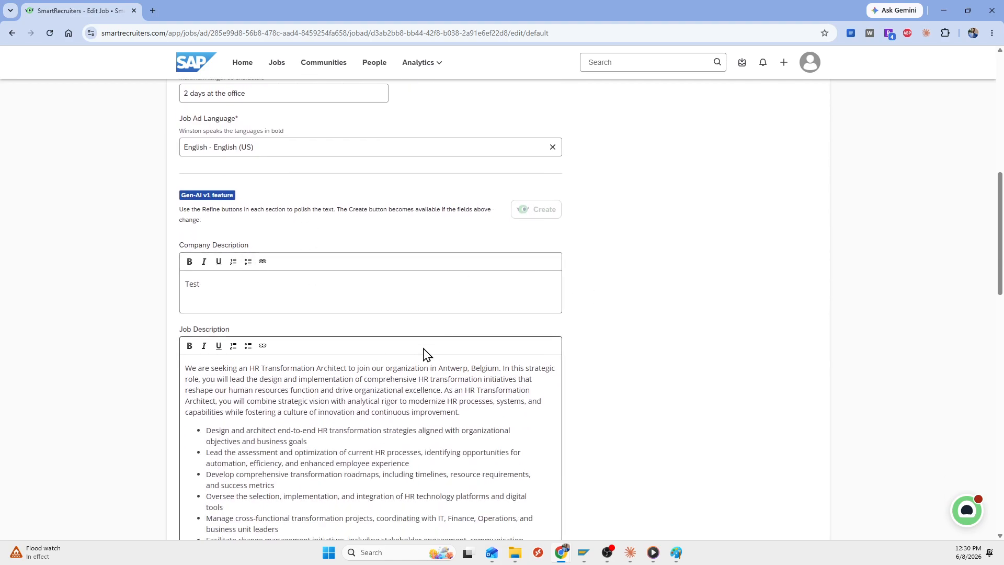
pyautogui.scroll(-2, 446, 380)
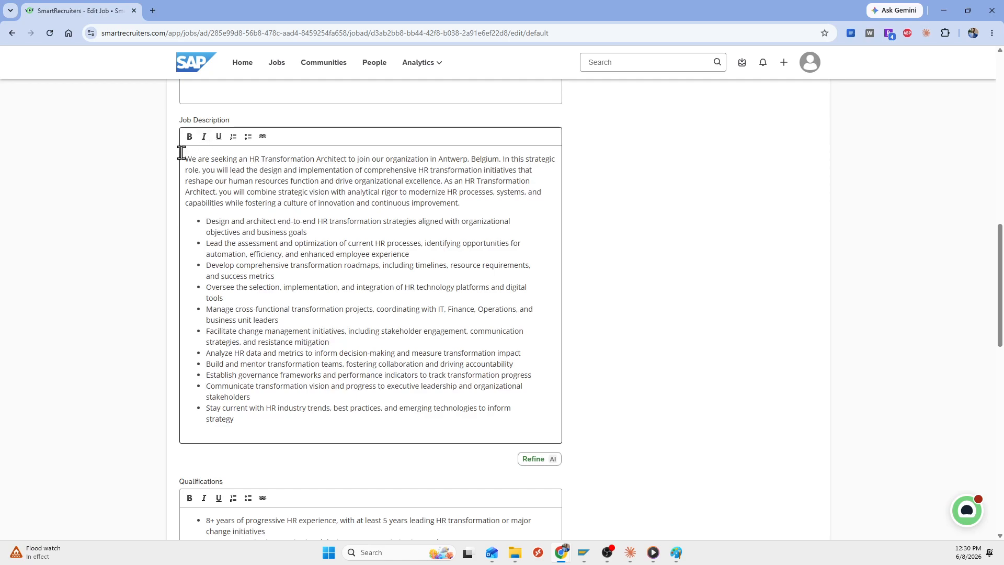
pyautogui.moveTo(185, 156); pyautogui.dragTo(513, 421)
pyautogui.click(513, 422)
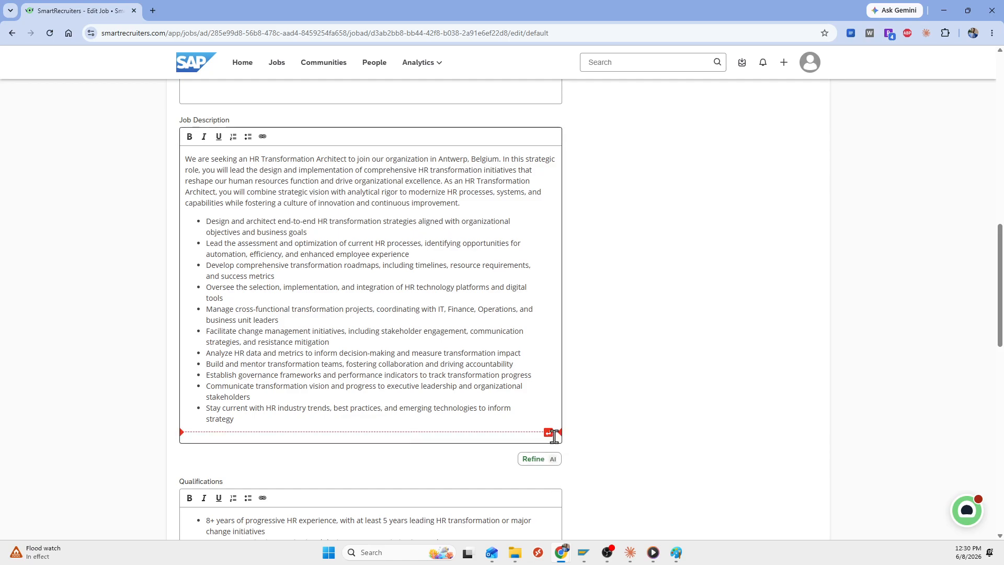
pyautogui.click(549, 459)
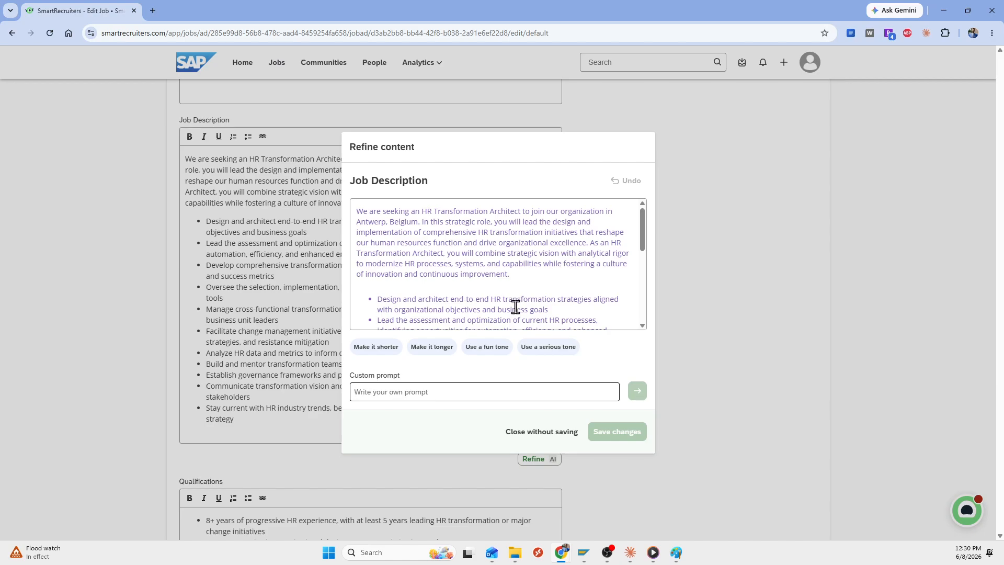
pyautogui.click(371, 205)
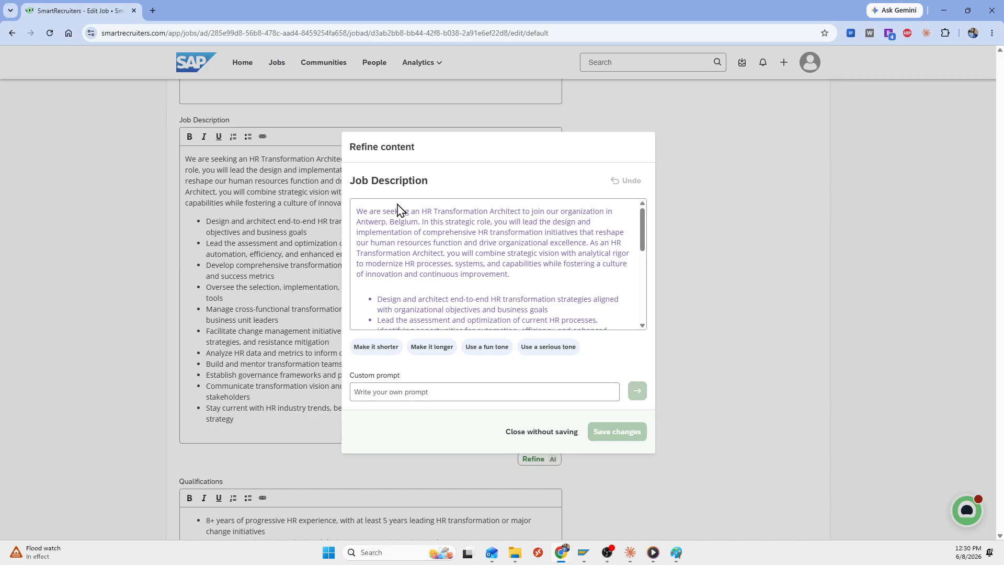
pyautogui.click(420, 391)
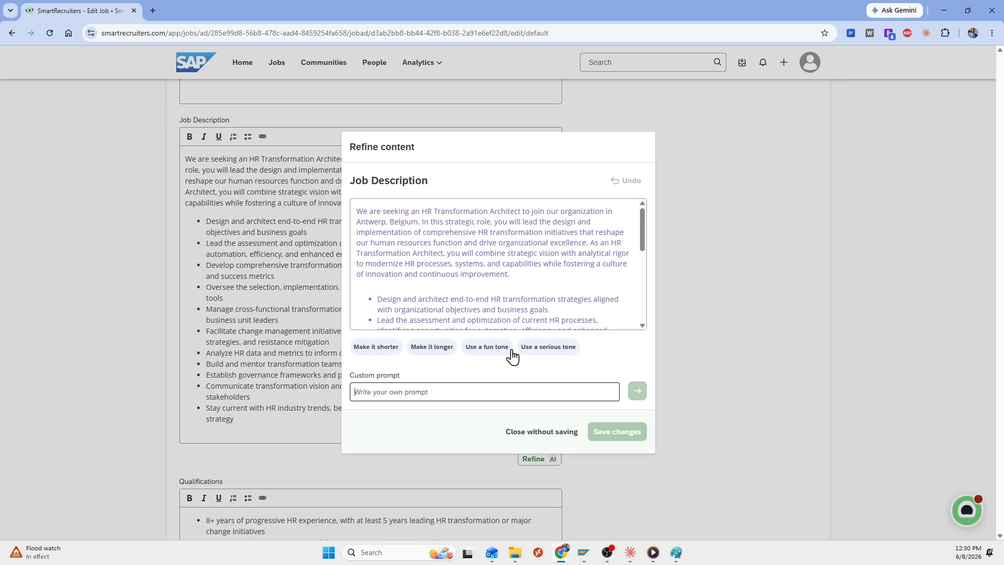
# Try refining the job description with a fun tone, read the rewrite, and close the dialog without saving
pyautogui.click(493, 357)
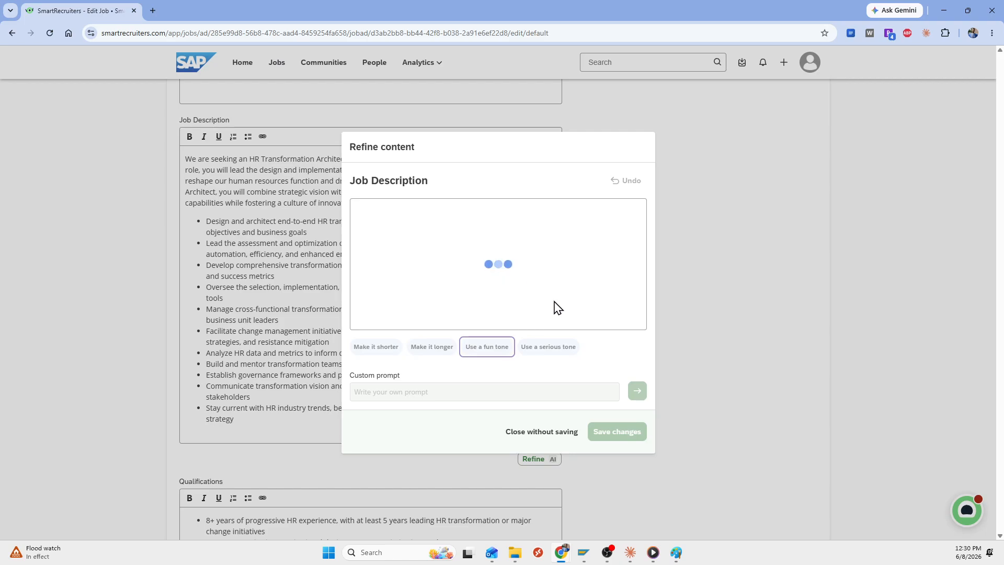
pyautogui.click(443, 219)
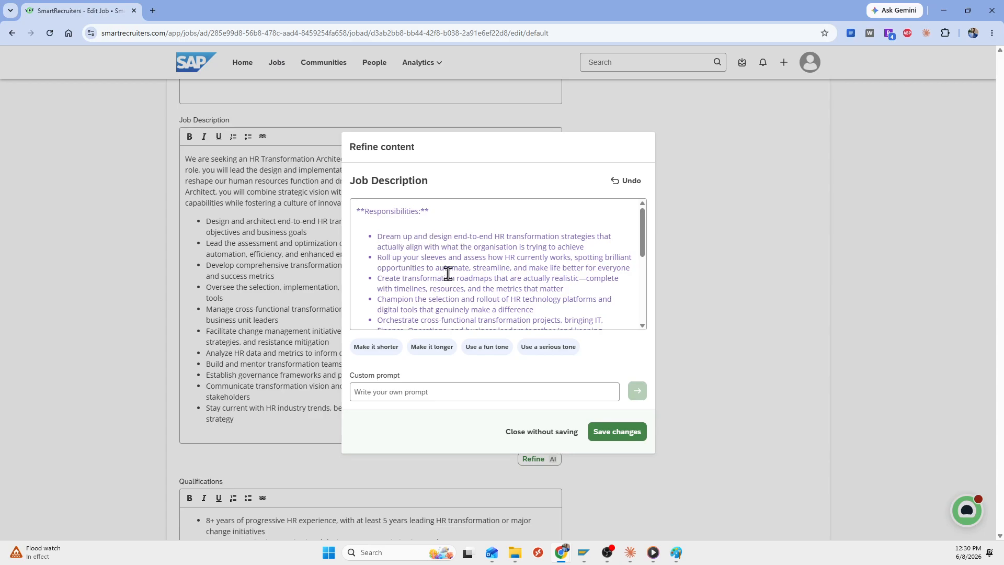
pyautogui.scroll(-1, 448, 273)
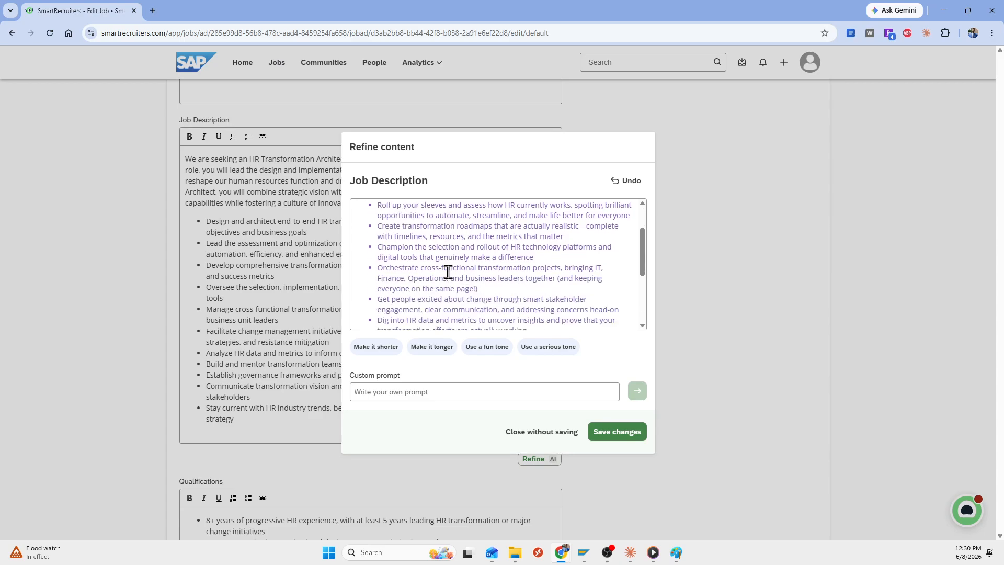
pyautogui.click(537, 439)
# Review the job ad's qualifications, additional information, video, automatic unpublishing, salary and publishing preference fields
pyautogui.scroll(1, 234, 239)
pyautogui.scroll(-8, 265, 211)
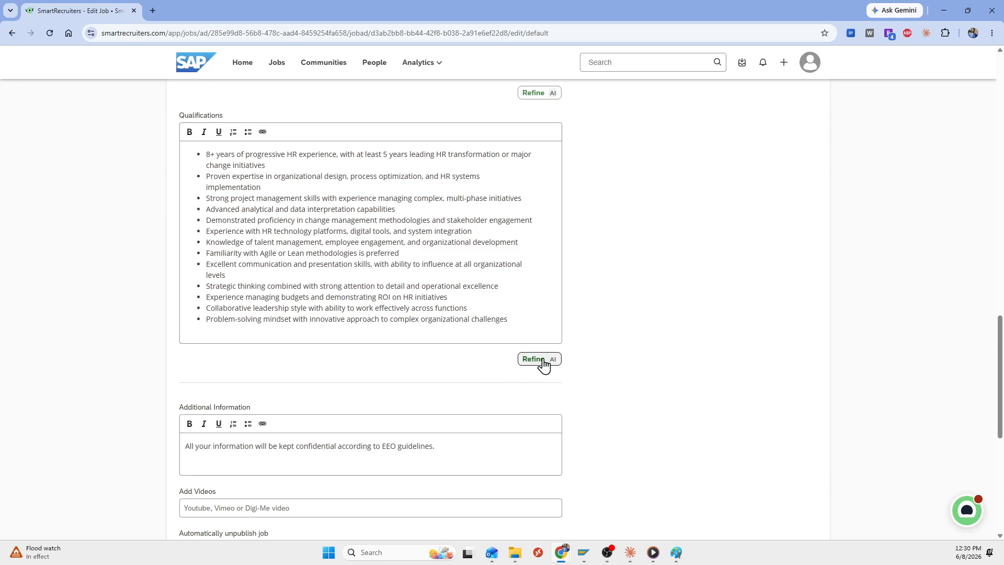
pyautogui.scroll(-4, 473, 378)
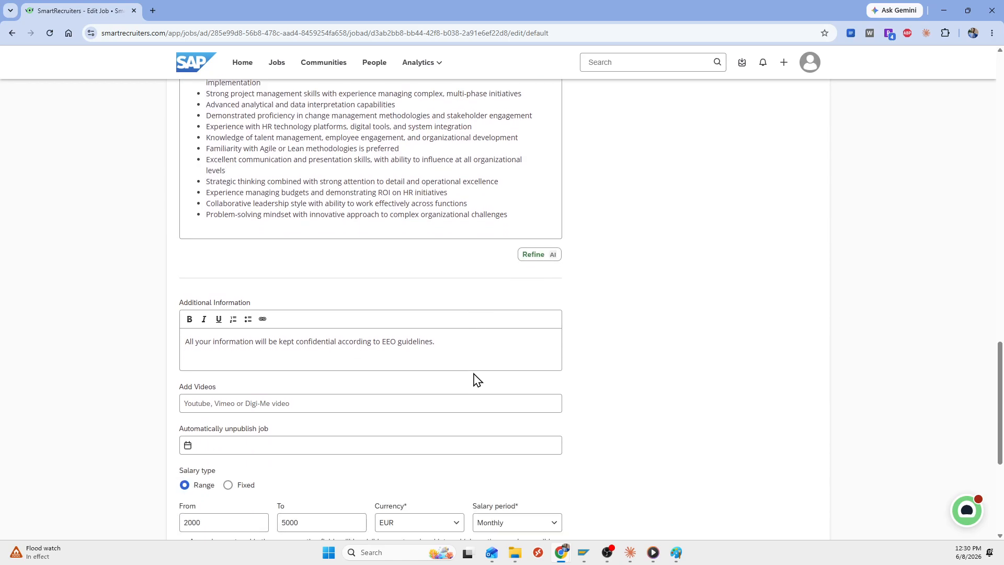
pyautogui.scroll(-2, 443, 391)
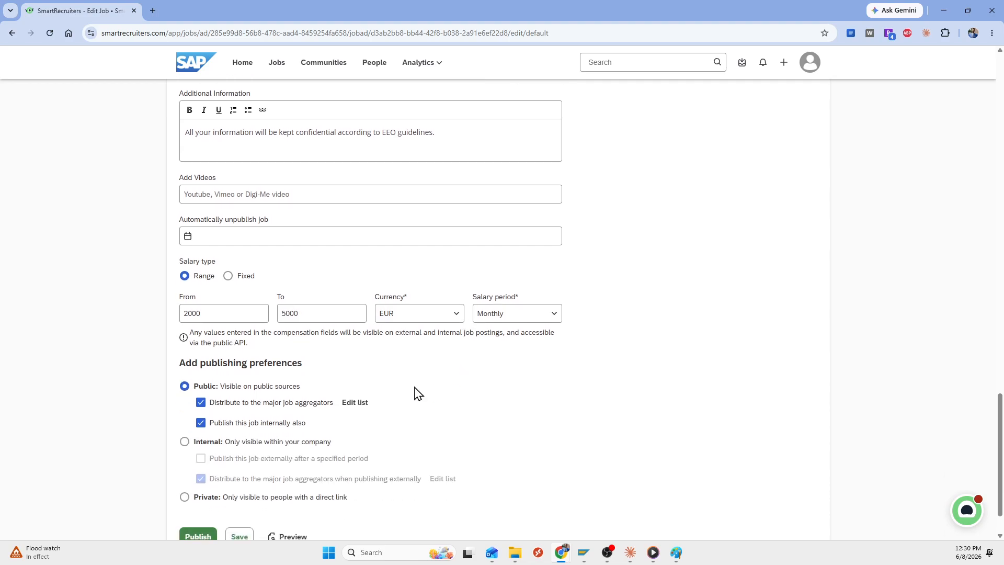
pyautogui.scroll(-1, 187, 290)
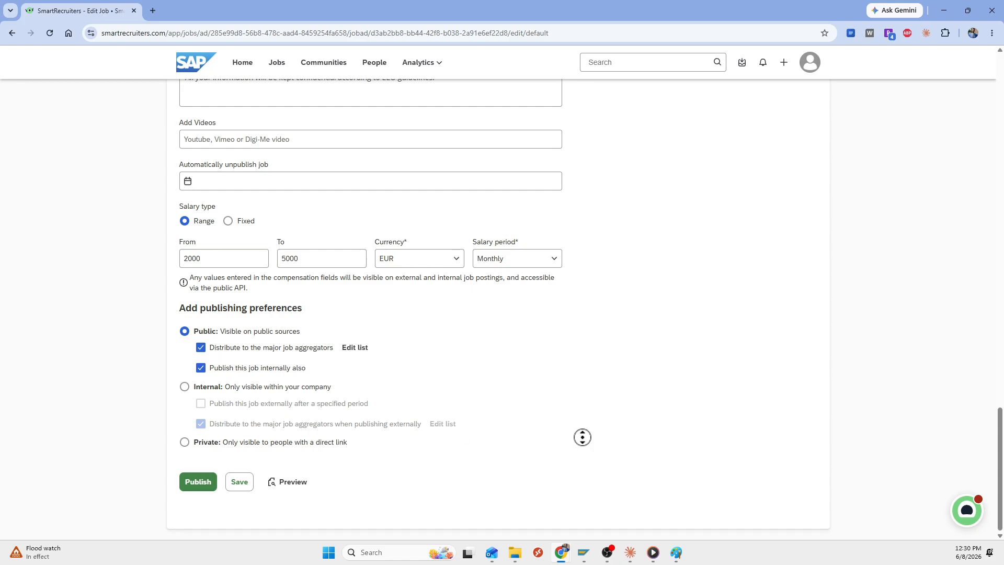
pyautogui.scroll(20, 574, 334)
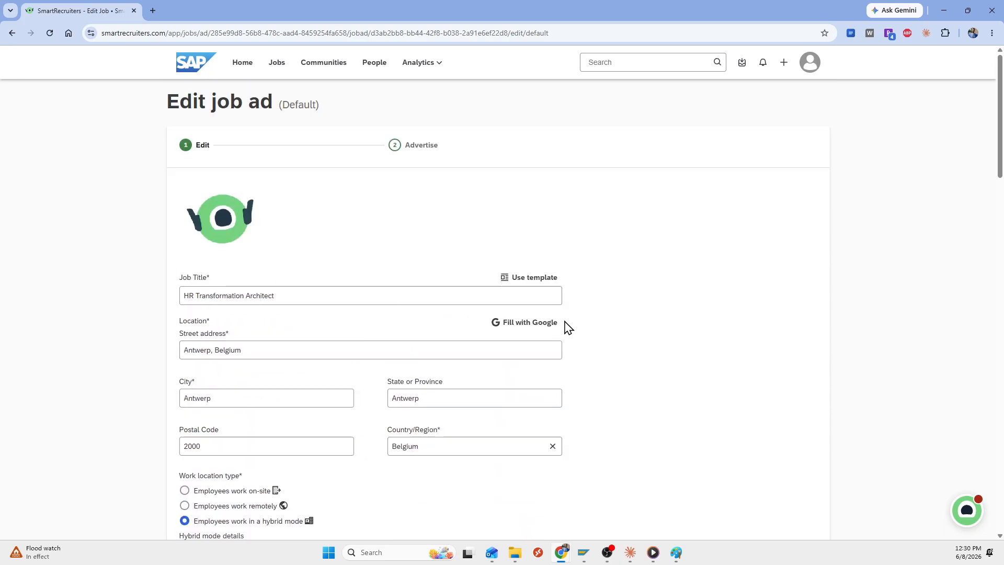
# Browse the job templates and recent jobs available for the ad, clear the title search, and close the list without applying one
pyautogui.click(524, 328)
pyautogui.click(539, 328)
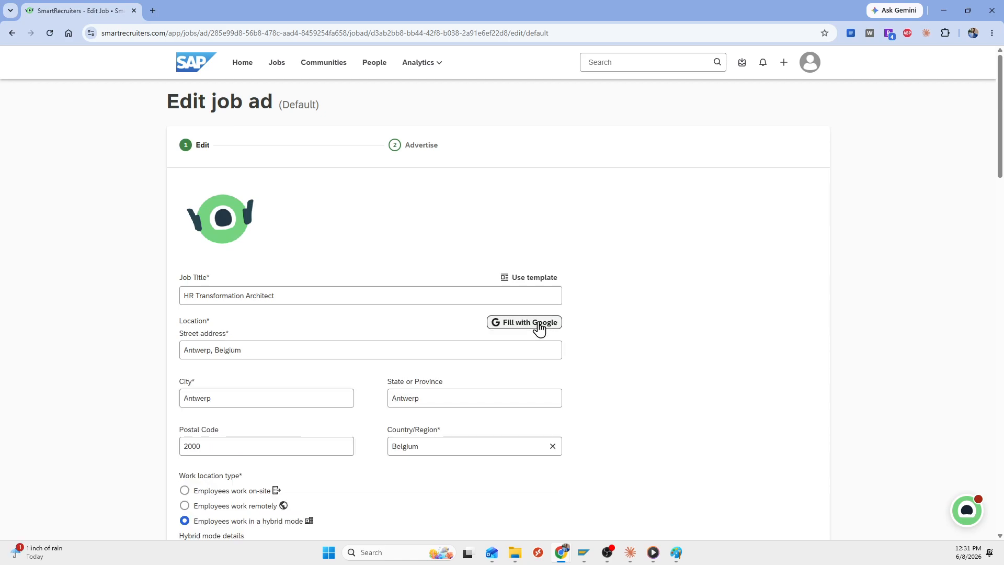
pyautogui.click(525, 282)
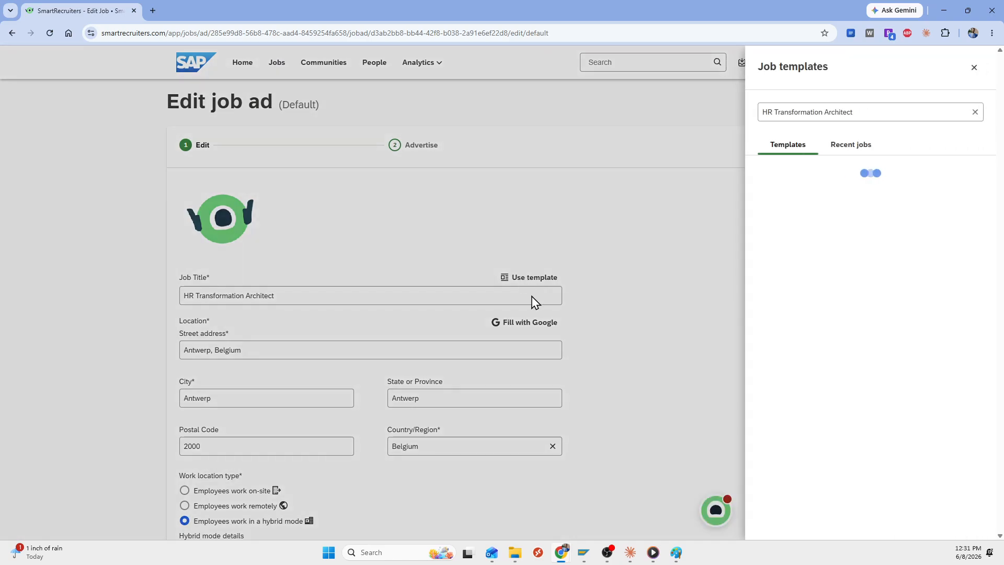
pyautogui.click(856, 149)
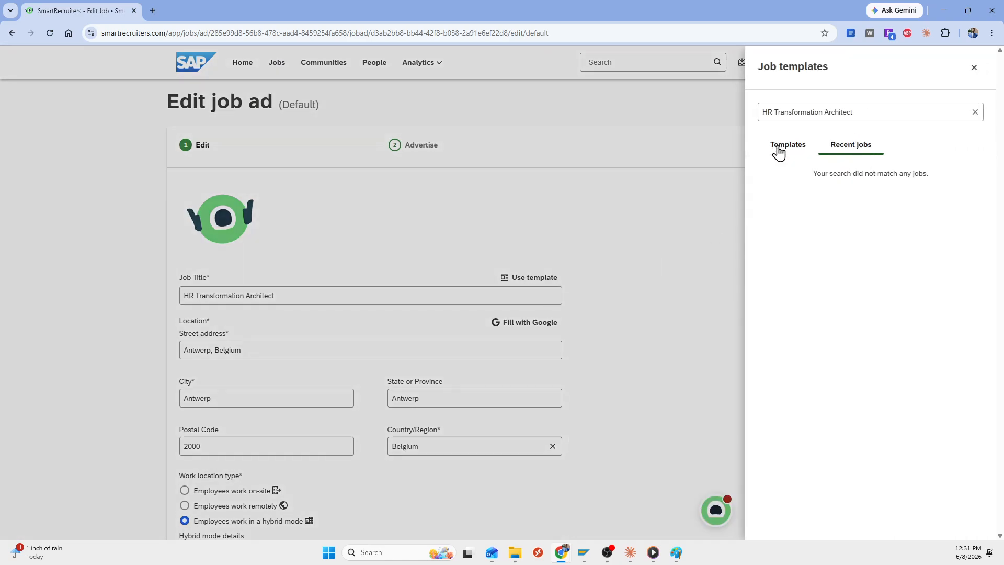
pyautogui.click(974, 113)
pyautogui.click(776, 150)
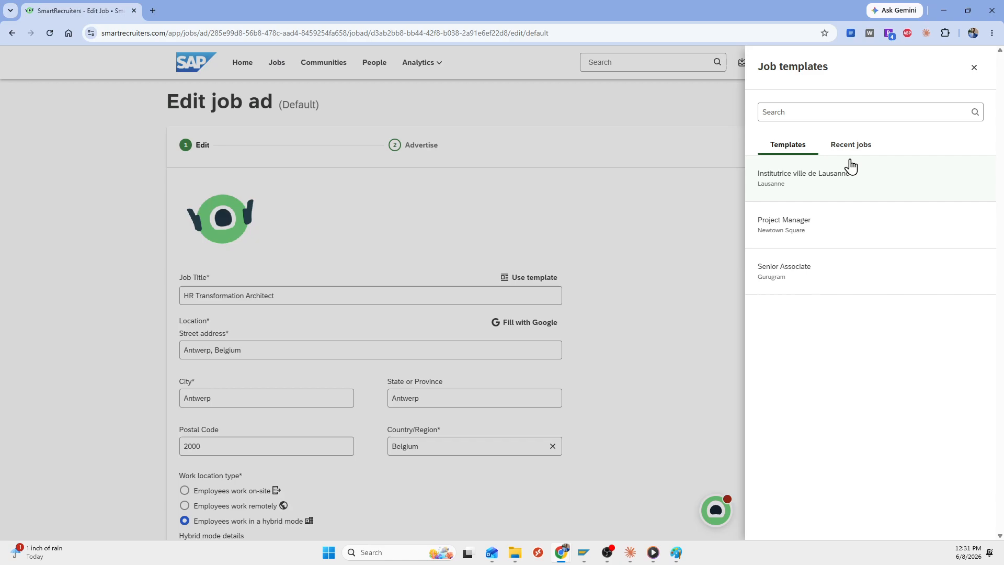
pyautogui.click(974, 69)
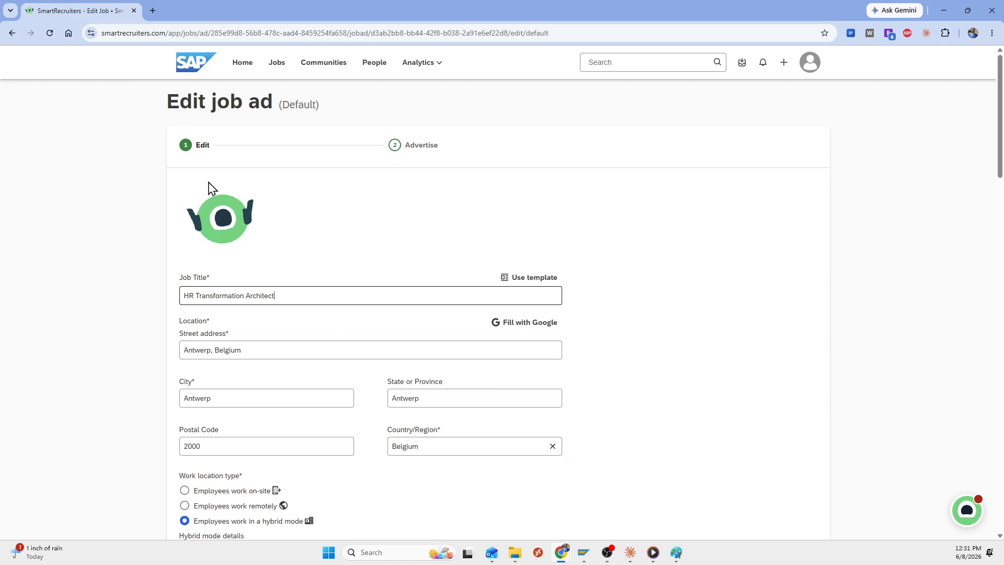
# Leave the job ad editor without saving and review the ad's published sources and custom candidate sources
pyautogui.click(11, 33)
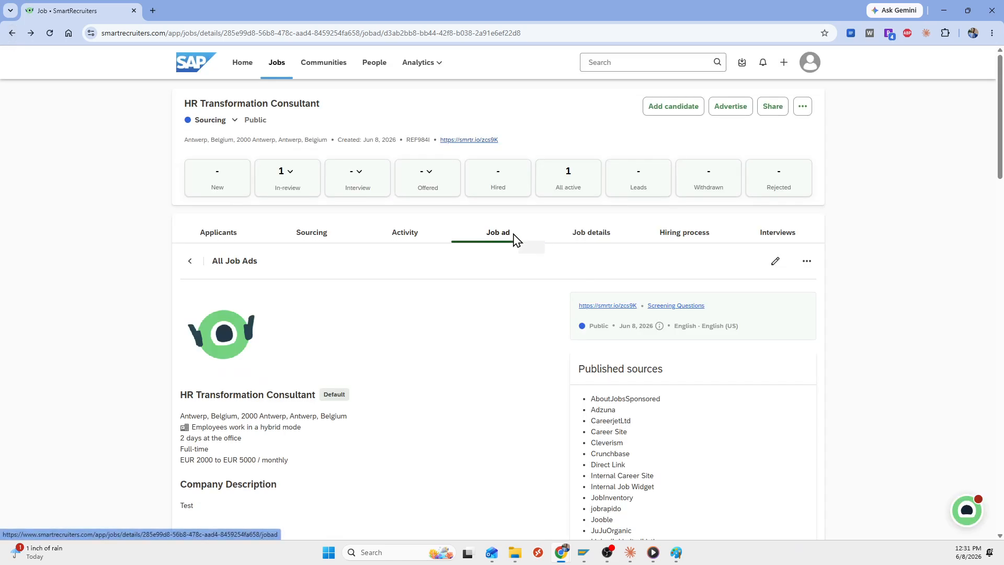
pyautogui.scroll(-6, 395, 349)
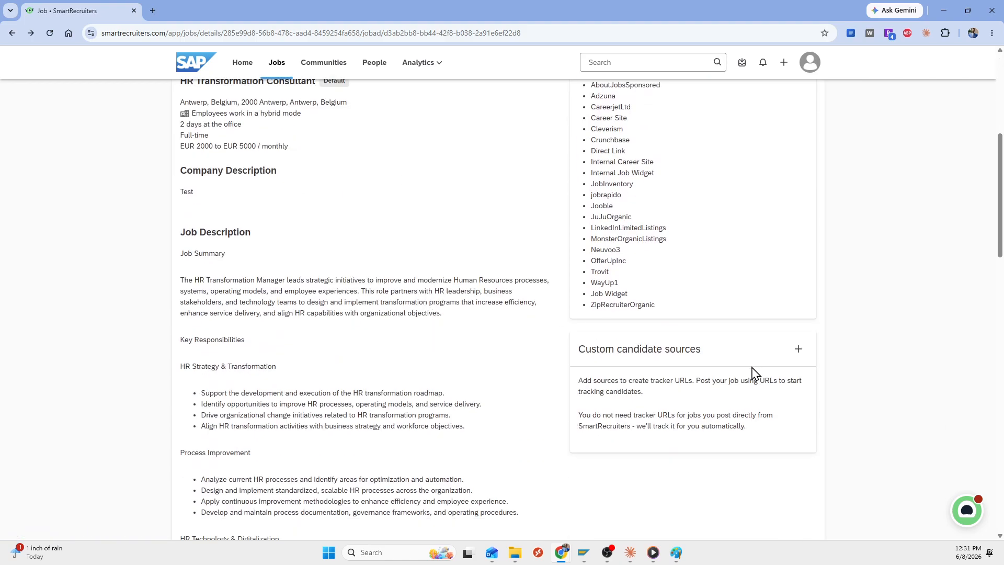
pyautogui.scroll(1, 735, 374)
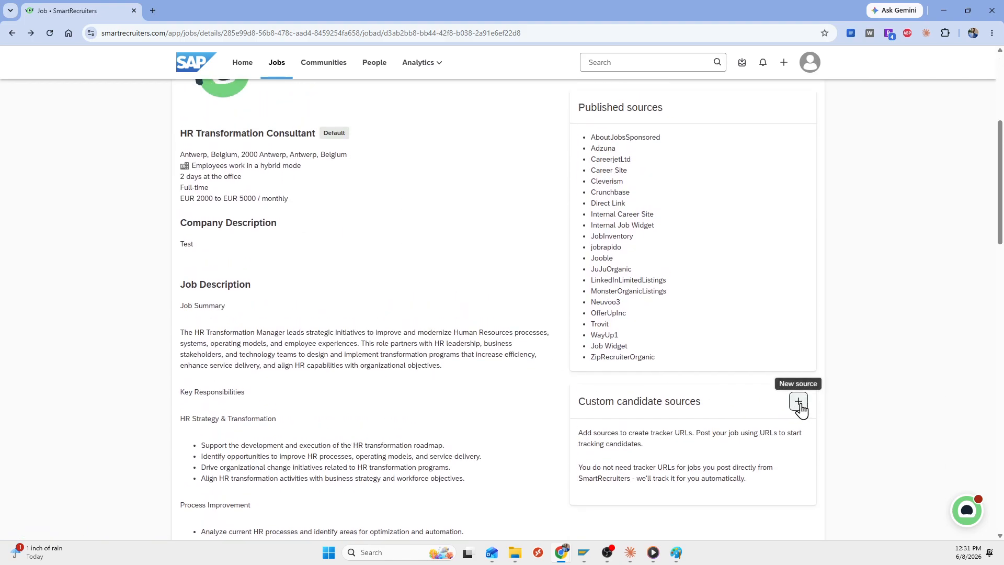
# Try to create a custom candidate source with source type Agency, and cancel it without creating a URL
pyautogui.click(798, 401)
pyautogui.click(795, 448)
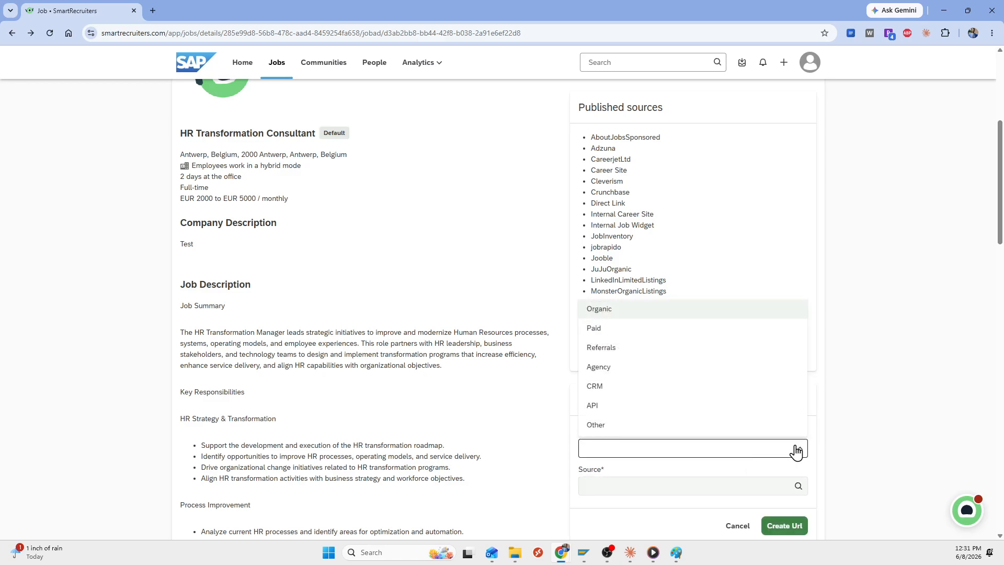
pyautogui.click(614, 375)
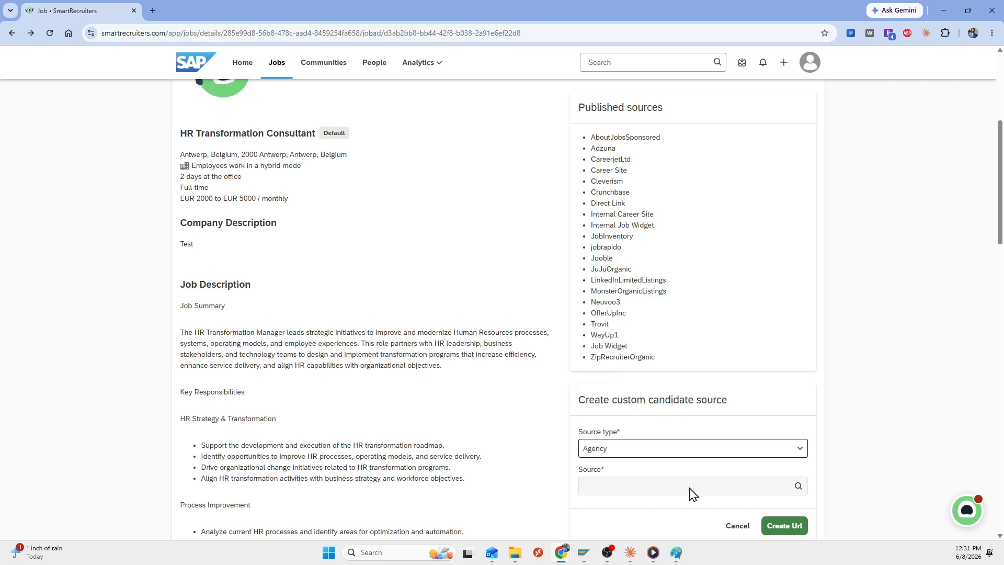
pyautogui.click(794, 481)
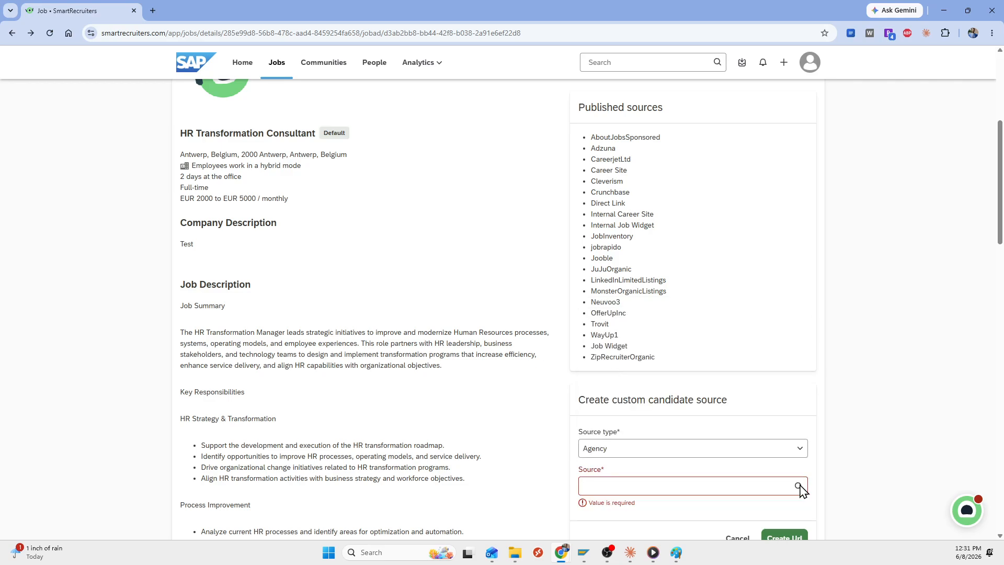
pyautogui.click(830, 470)
pyautogui.scroll(-2, 737, 487)
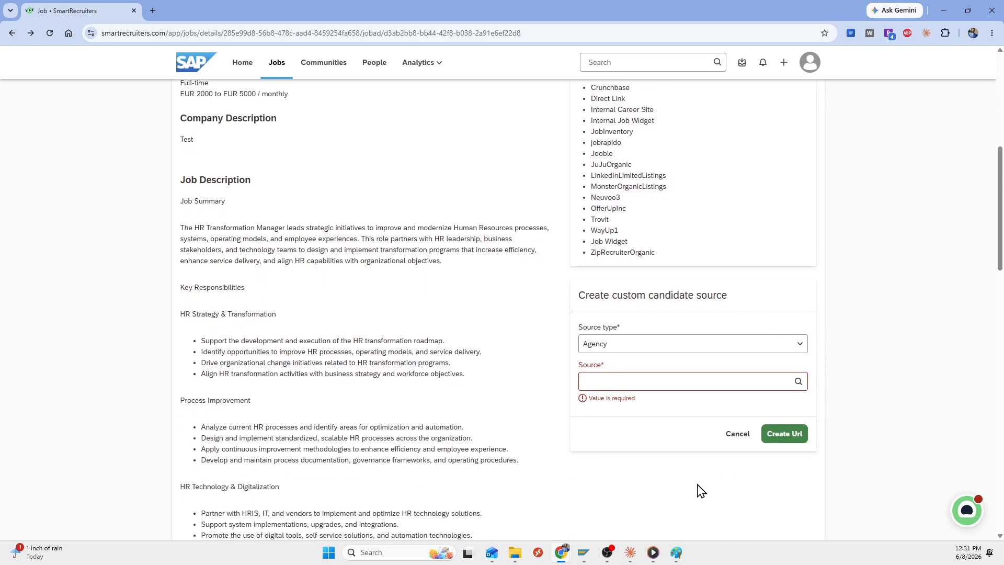
pyautogui.click(738, 434)
pyautogui.scroll(3, 706, 306)
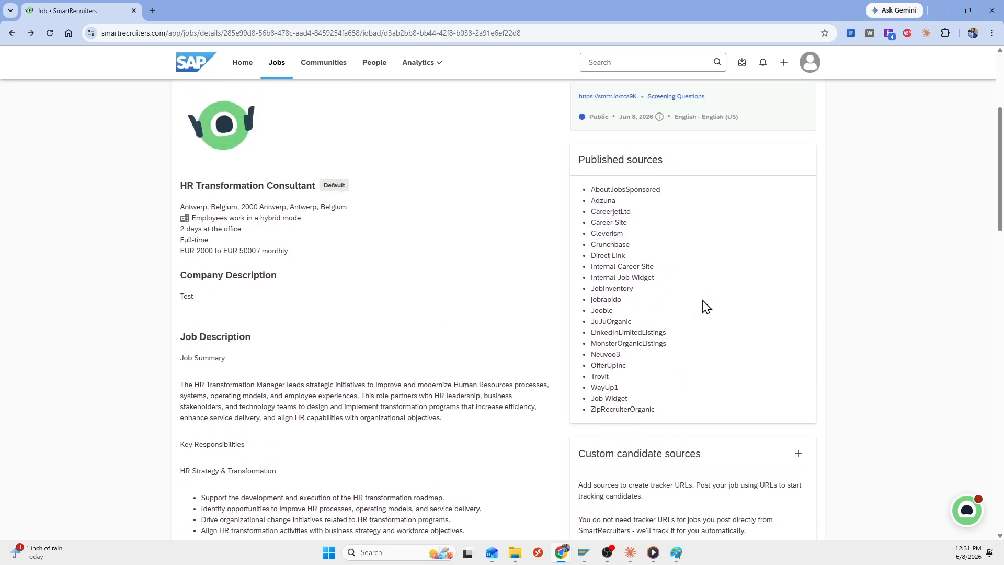
# Open the job ad's screening questions and review the pre-configured public questions, including the knock-out question about minimum age
pyautogui.scroll(1, 728, 330)
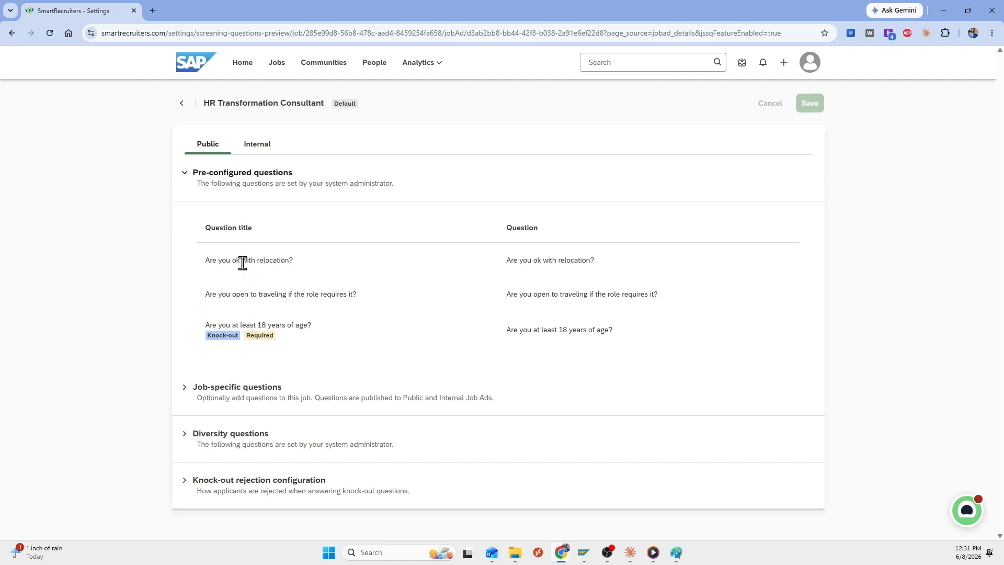
pyautogui.moveTo(206, 261); pyautogui.dragTo(287, 260)
pyautogui.click(285, 257)
pyautogui.moveTo(208, 324); pyautogui.dragTo(286, 328)
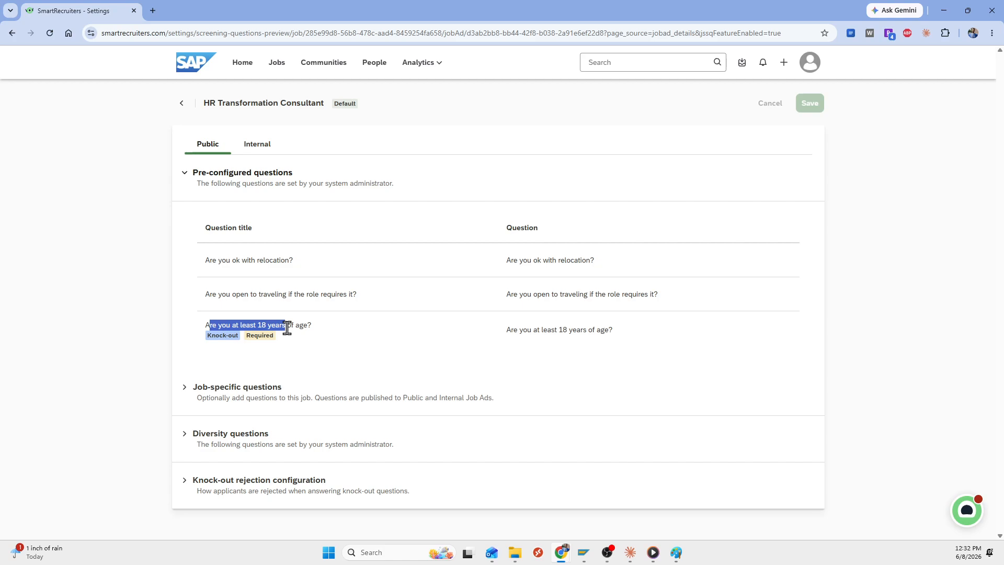
pyautogui.moveTo(218, 325); pyautogui.dragTo(323, 328)
pyautogui.click(270, 335)
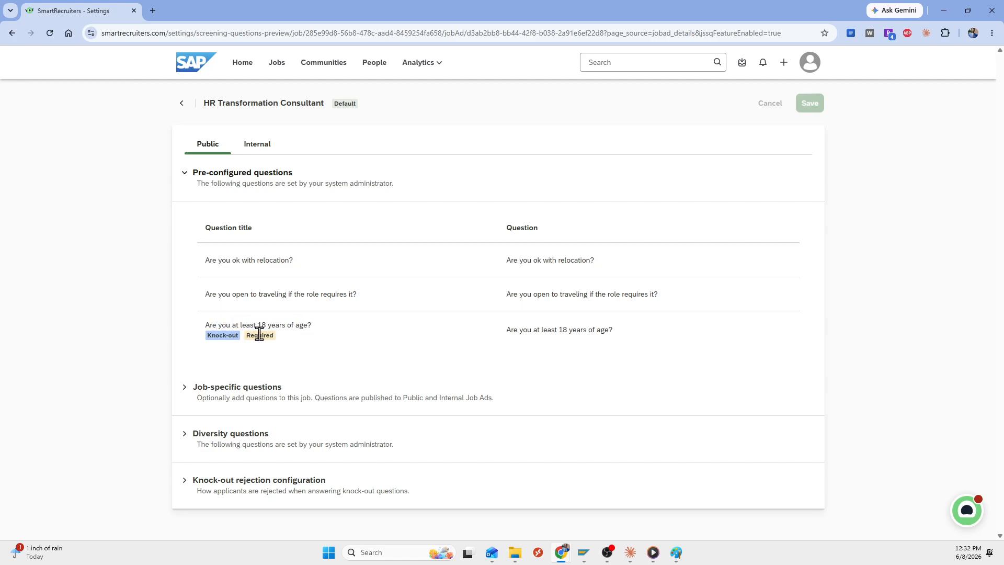
pyautogui.moveTo(204, 333); pyautogui.dragTo(248, 331)
pyautogui.click(256, 334)
pyautogui.moveTo(622, 330); pyautogui.dragTo(250, 323)
pyautogui.click(248, 322)
# Add "Are you certified in SAP" from the questions library to the job-specific questions
pyautogui.click(186, 397)
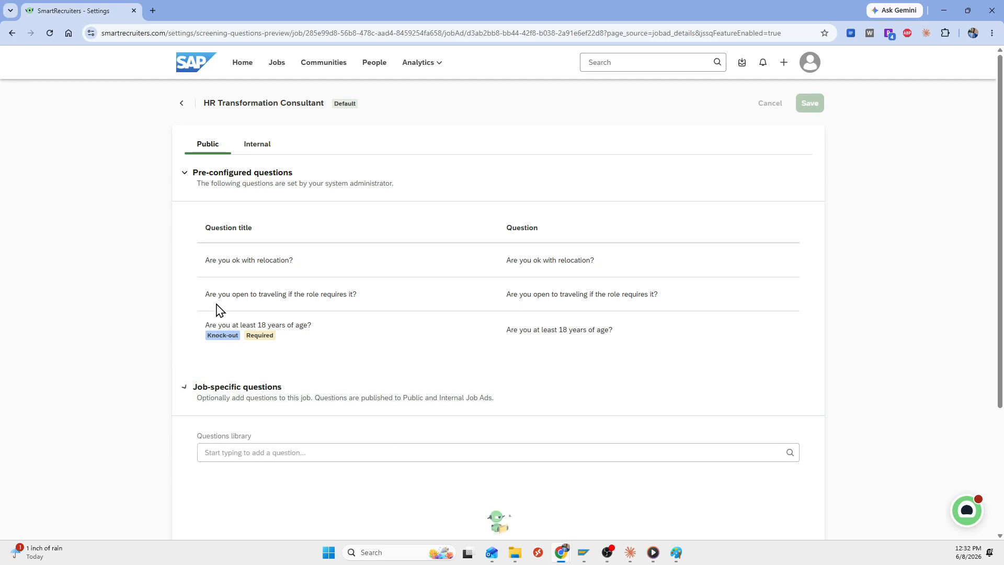
pyautogui.scroll(-4, 209, 309)
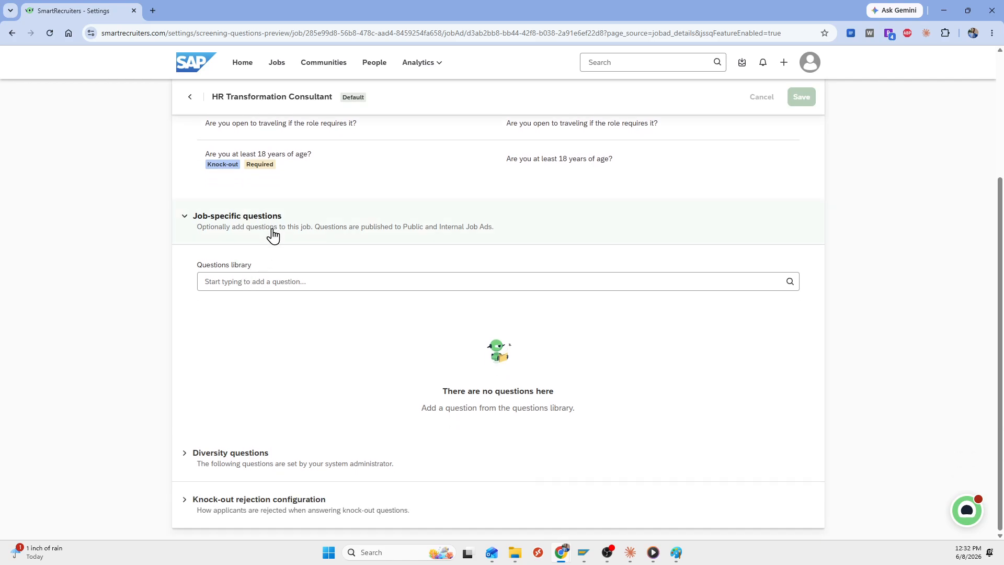
pyautogui.click(293, 281)
pyautogui.click(280, 281)
pyautogui.click(280, 283)
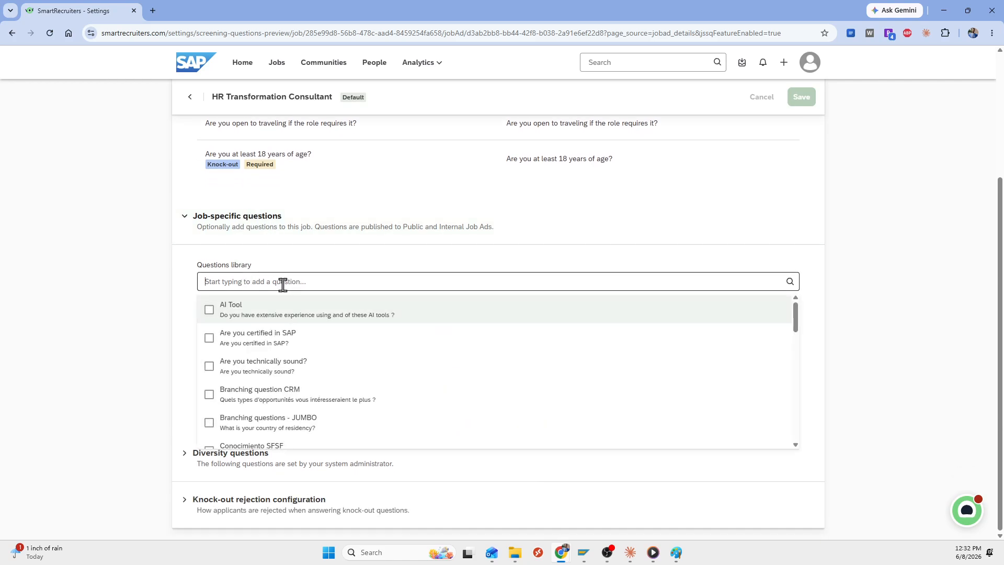
pyautogui.click(209, 338)
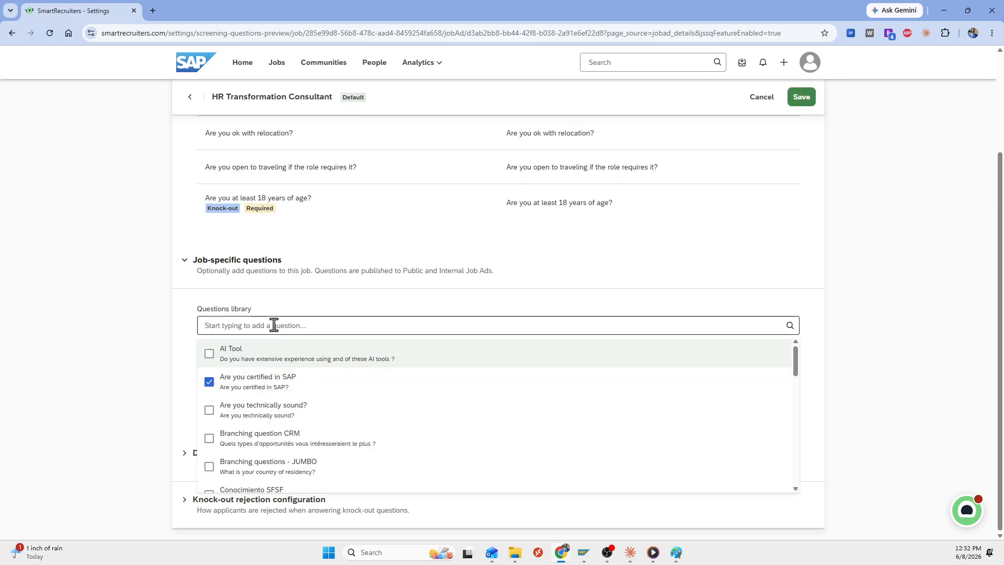
pyautogui.click(136, 338)
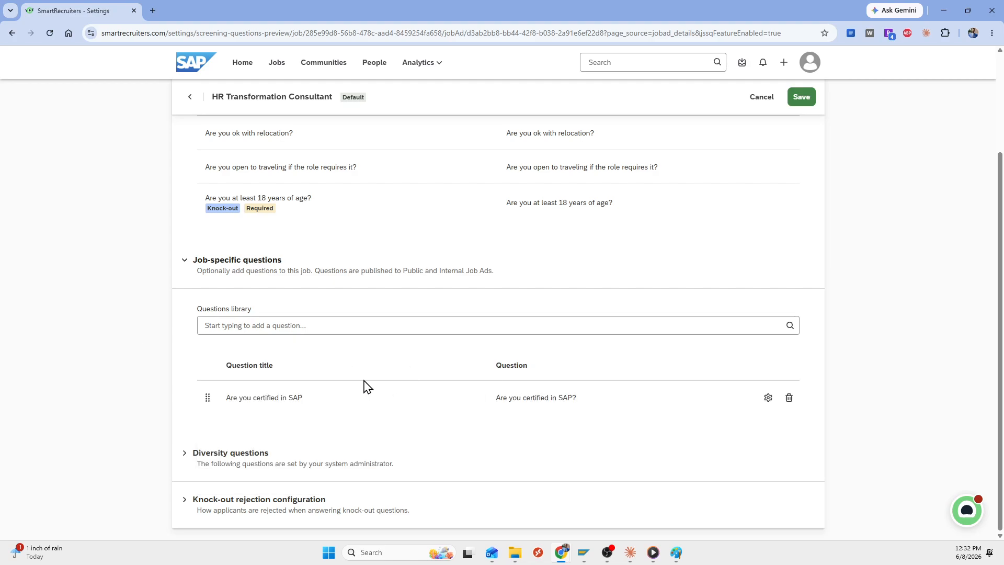
# Open the settings of the job-specific question "Are you certified in SAP" and mark it as required
pyautogui.click(767, 397)
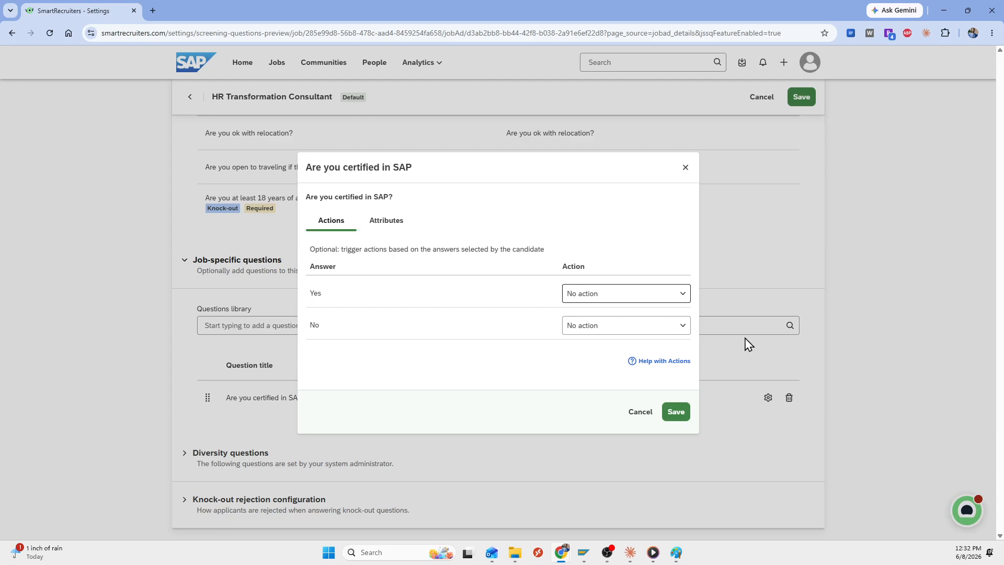
pyautogui.click(669, 329)
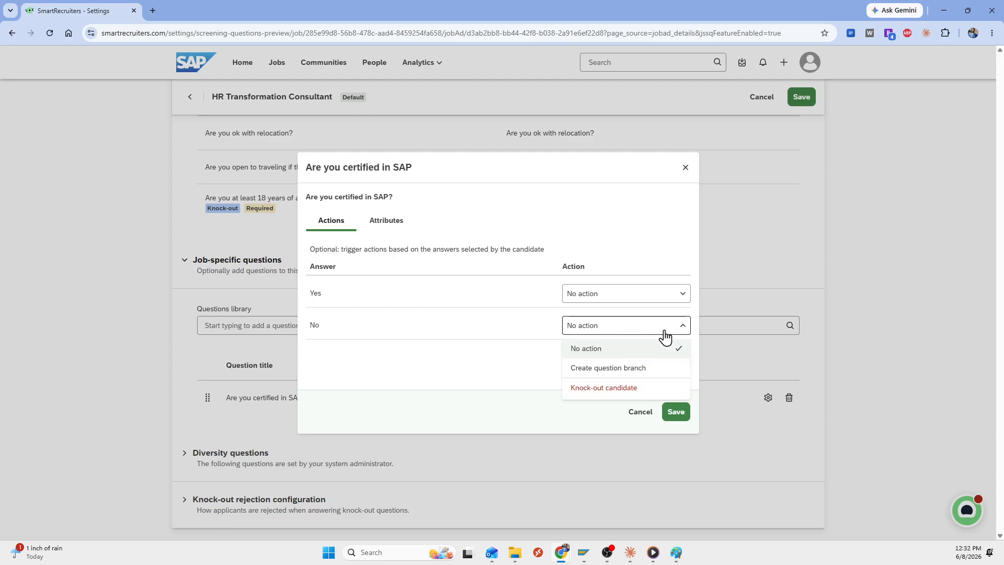
pyautogui.click(333, 302)
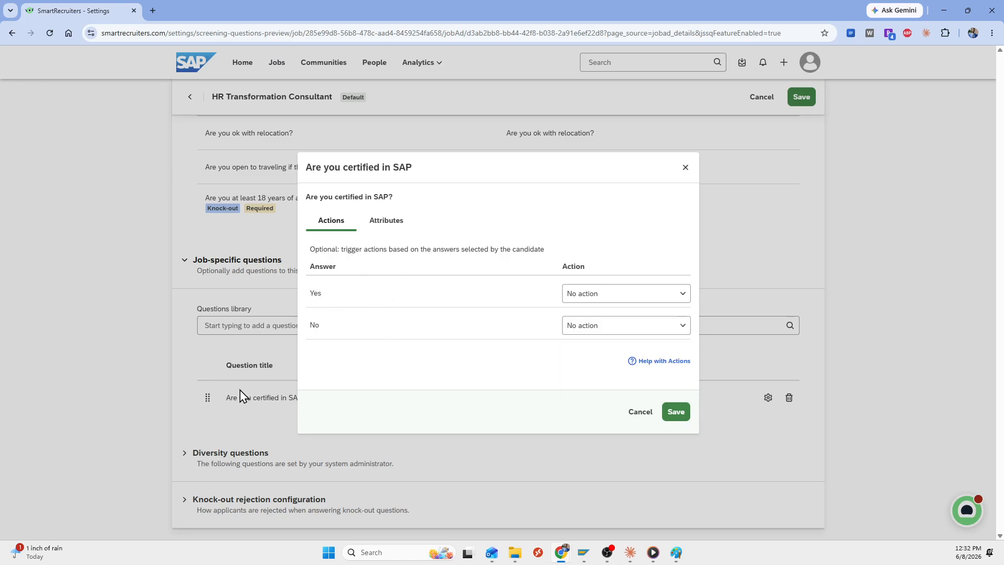
pyautogui.click(383, 226)
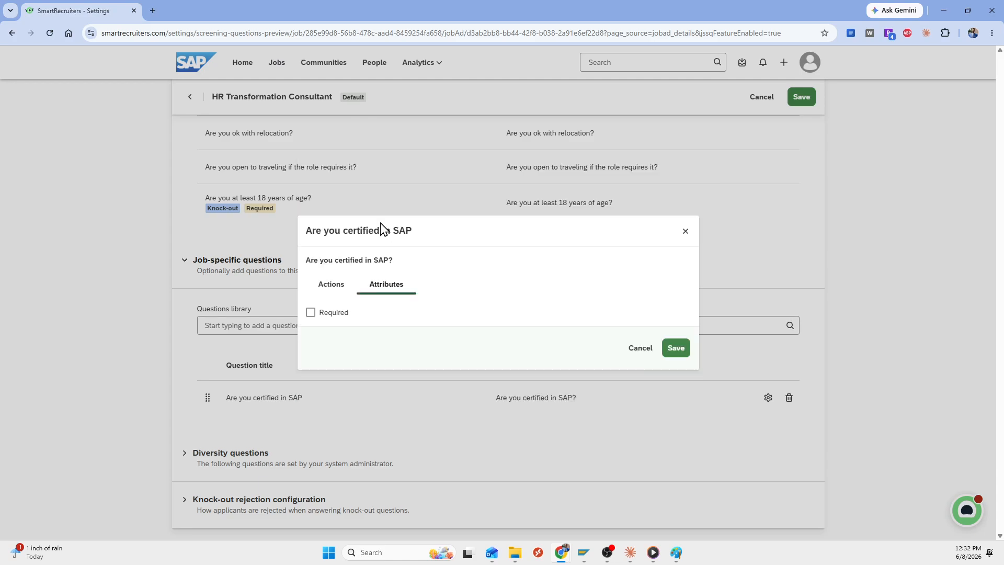
pyautogui.click(311, 313)
# Set the SAP certification question's Yes answer to Create question branch and its No answer to Knock-out candidate, and save the settings
pyautogui.click(331, 287)
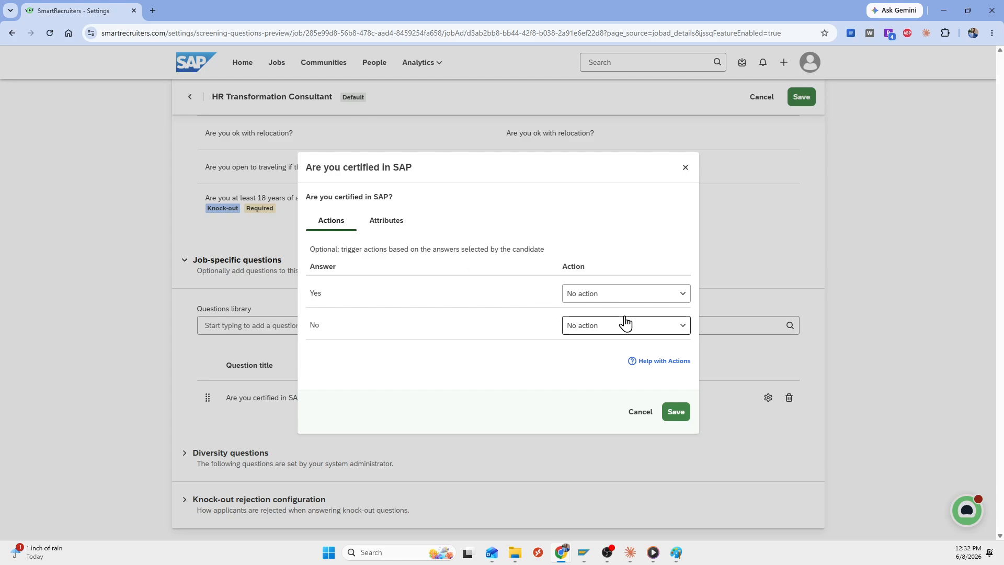
pyautogui.click(627, 298)
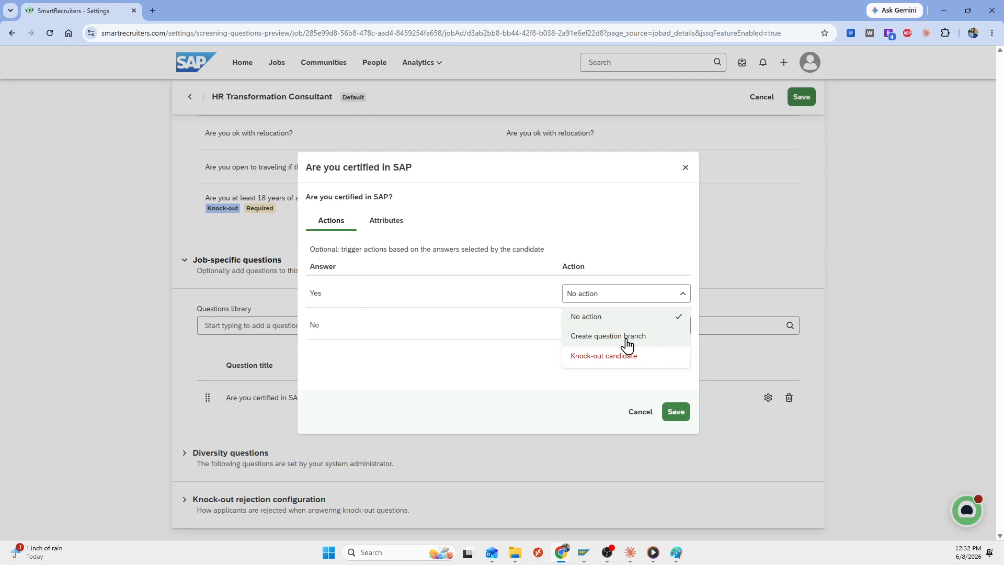
pyautogui.click(626, 346)
pyautogui.click(627, 308)
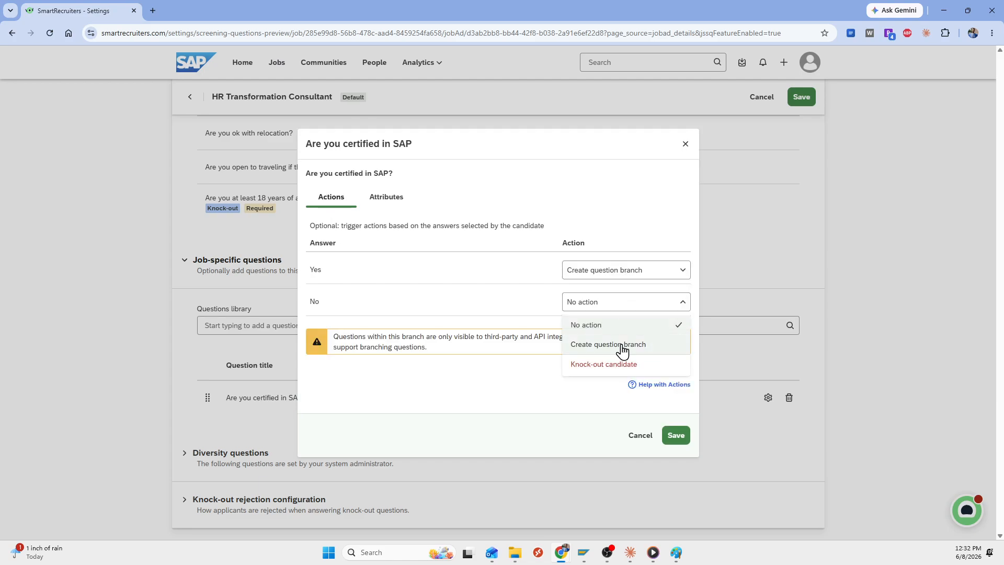
pyautogui.click(617, 365)
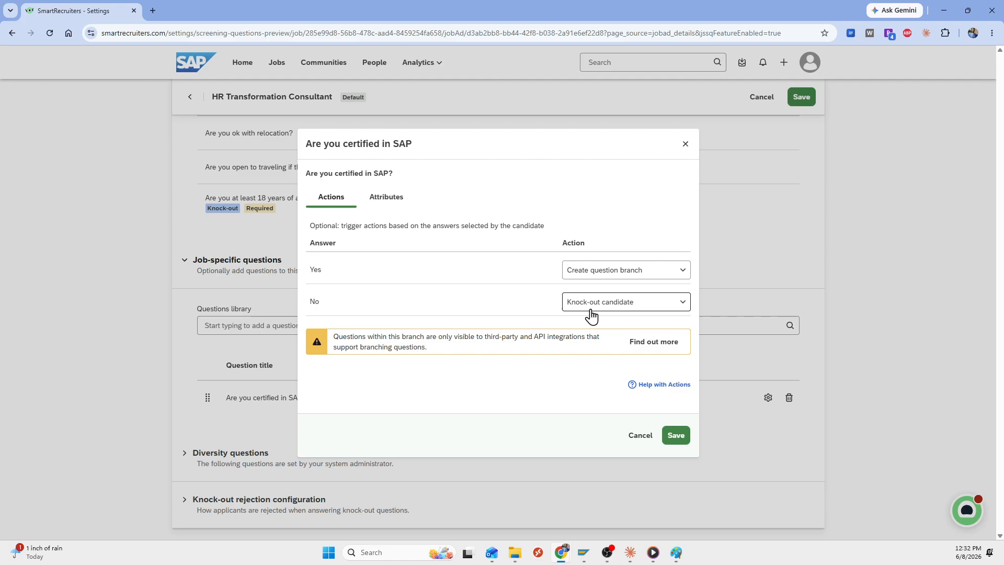
pyautogui.click(628, 309)
pyautogui.click(628, 311)
pyautogui.click(676, 438)
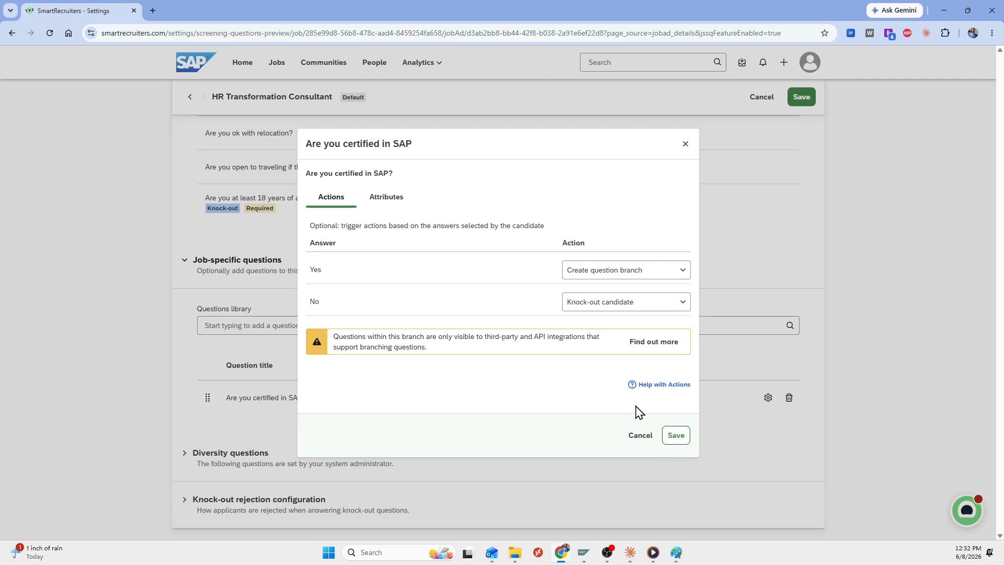
# Add the library question "SAP Concur 1" to the Yes branch of the SAP certification question
pyautogui.scroll(-2, 281, 327)
pyautogui.moveTo(243, 291); pyautogui.dragTo(302, 289)
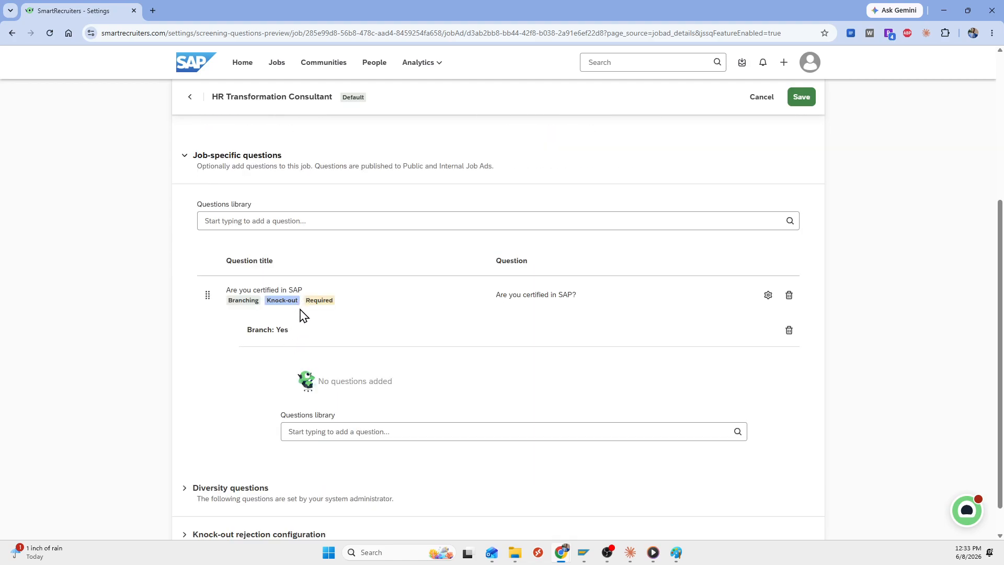
pyautogui.click(417, 432)
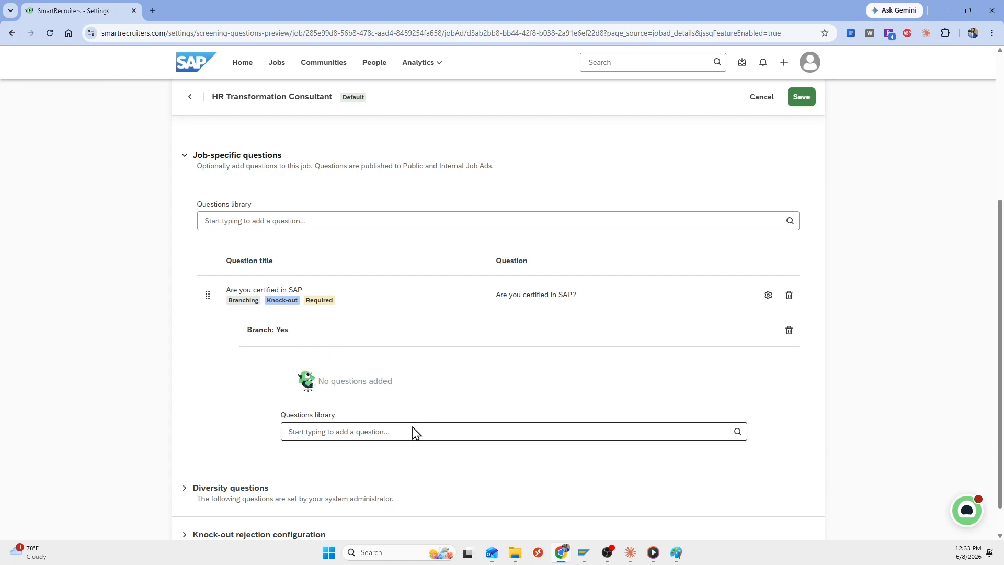
pyautogui.scroll(-3, 395, 361)
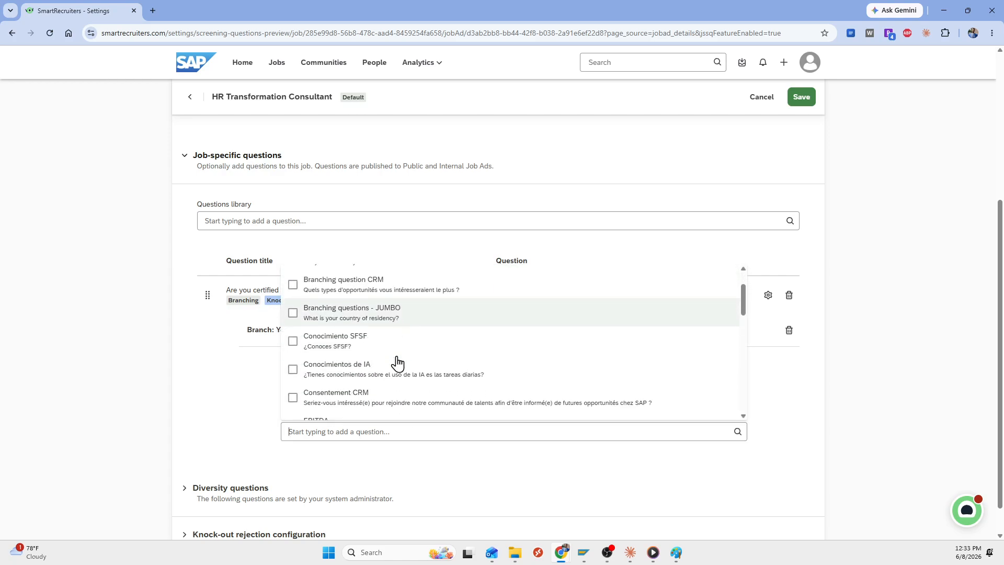
pyautogui.scroll(-3, 397, 361)
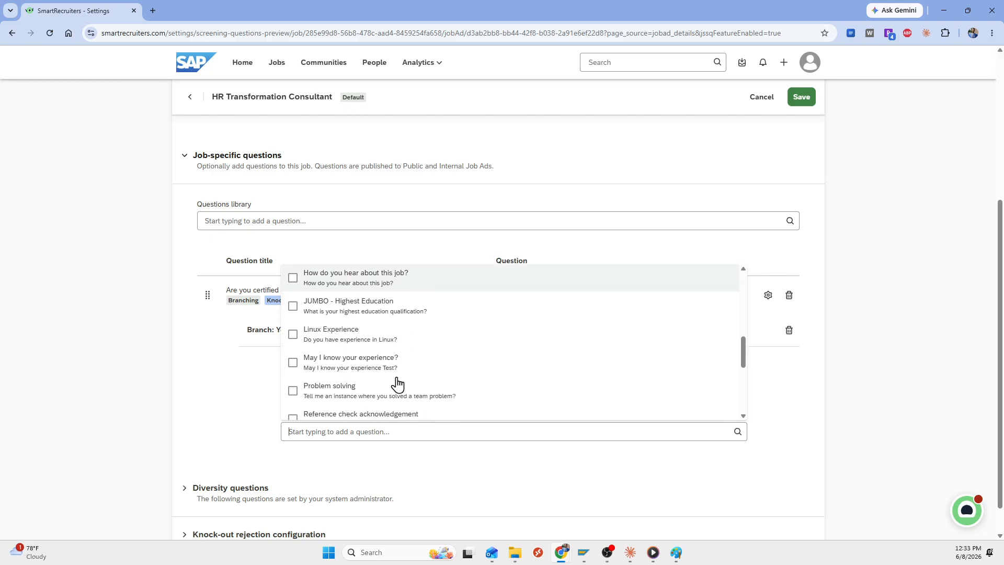
pyautogui.scroll(-3, 392, 369)
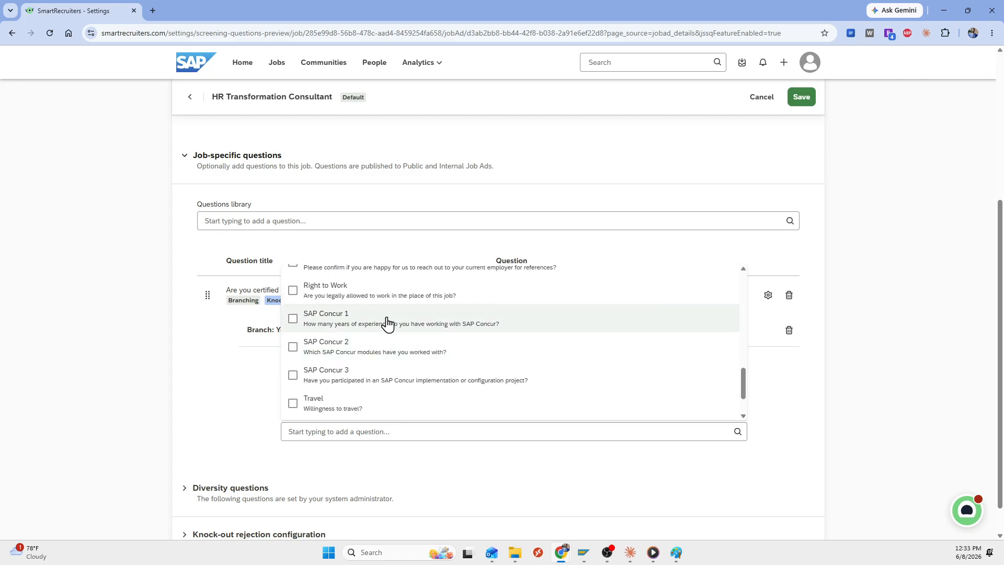
pyautogui.click(346, 319)
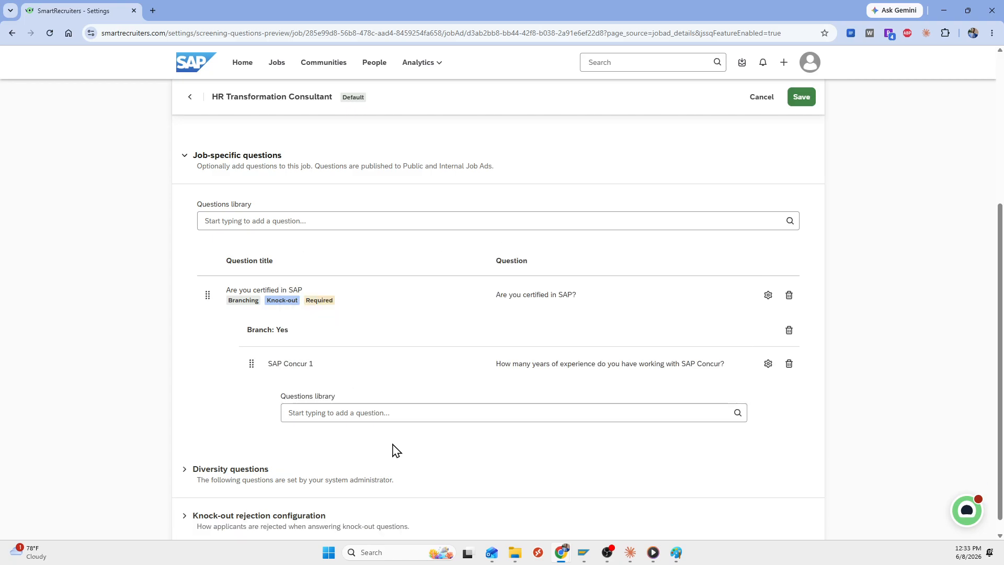
# Check the answer actions available for the SAP Concur 1 branch question, cancel its settings, and look over the full question list
pyautogui.click(767, 364)
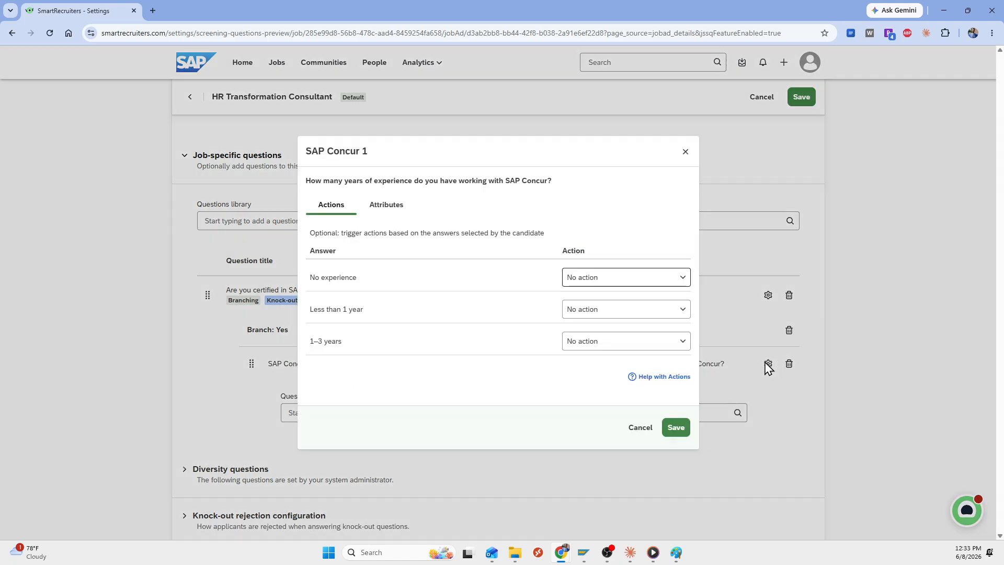
pyautogui.click(642, 429)
pyautogui.scroll(5, 186, 312)
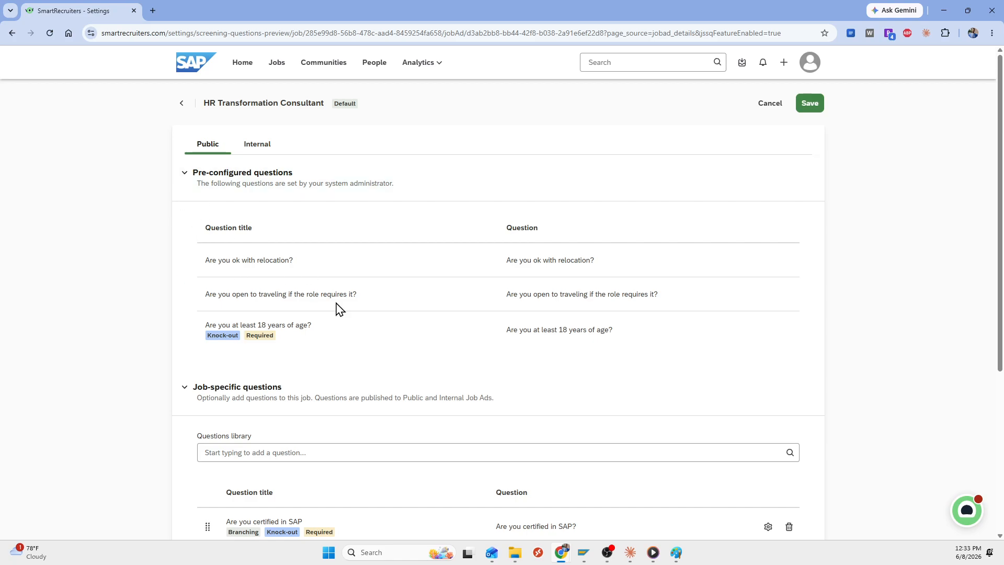
pyautogui.scroll(-5, 319, 296)
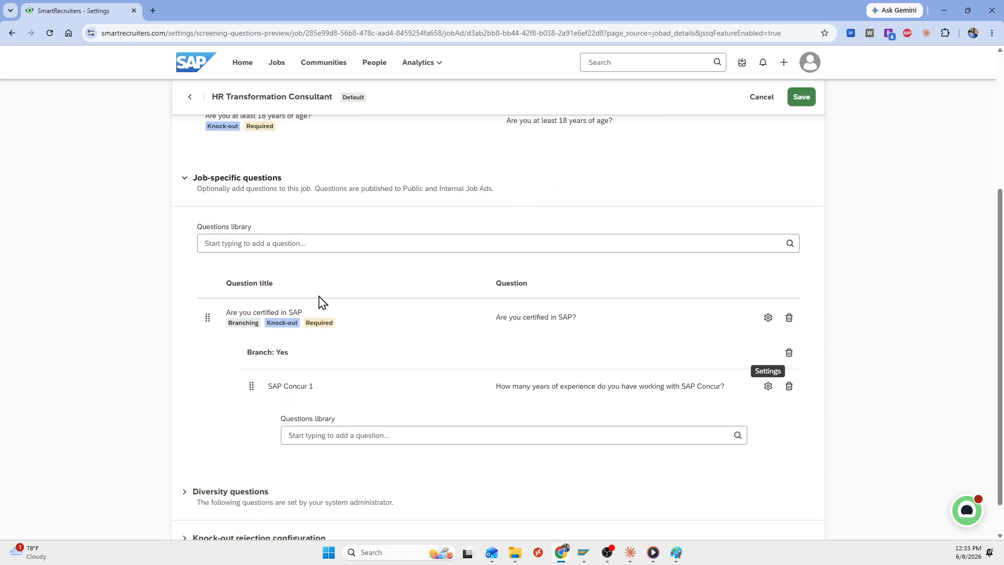
# Expand the diversity questions and the knock-out rejection configuration
pyautogui.click(179, 467)
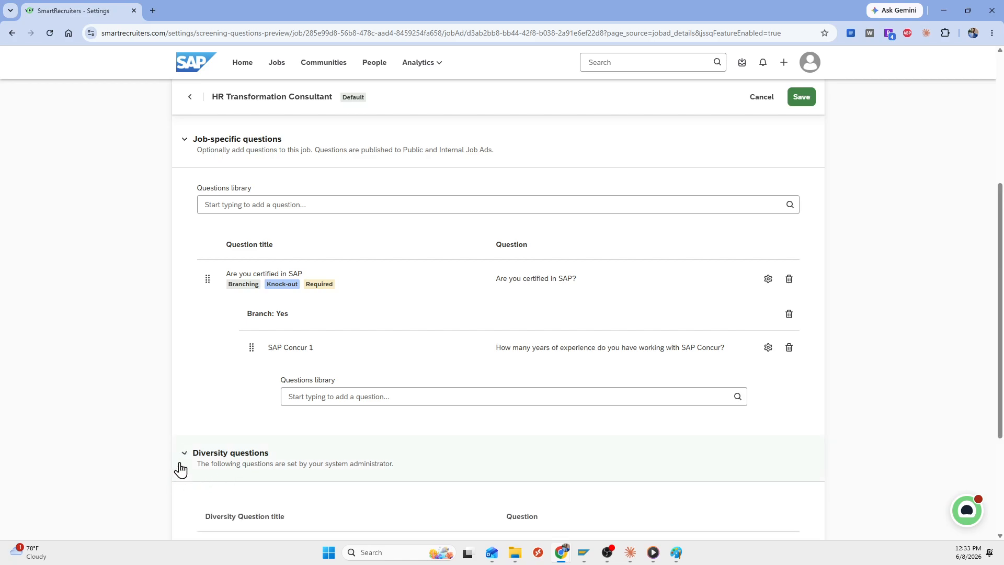
pyautogui.scroll(-3, 178, 469)
pyautogui.click(183, 499)
pyautogui.scroll(-5, 224, 394)
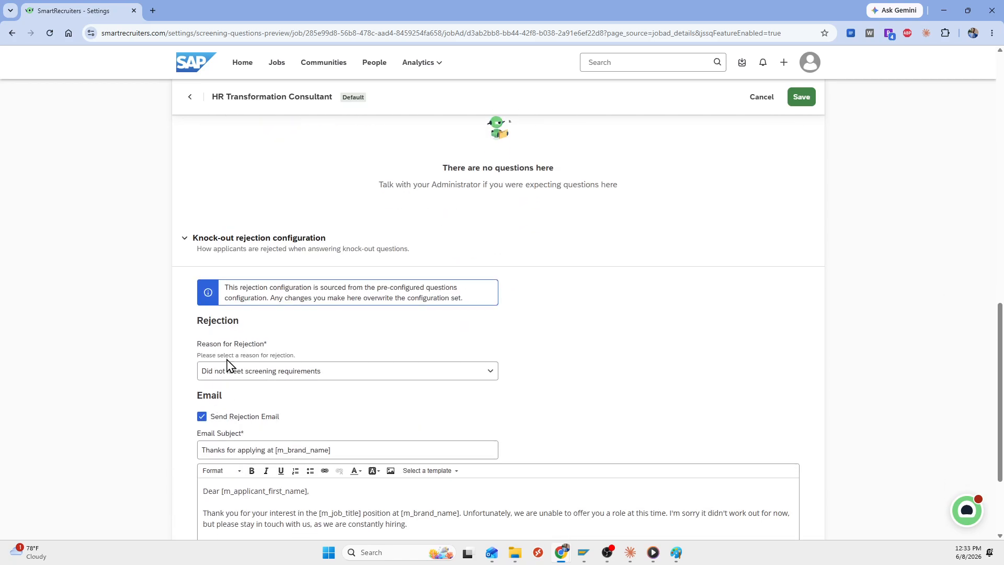
# Review the available reasons for rejection in the knock-out rejection configuration and the rejection email option
pyautogui.scroll(-2, 278, 249)
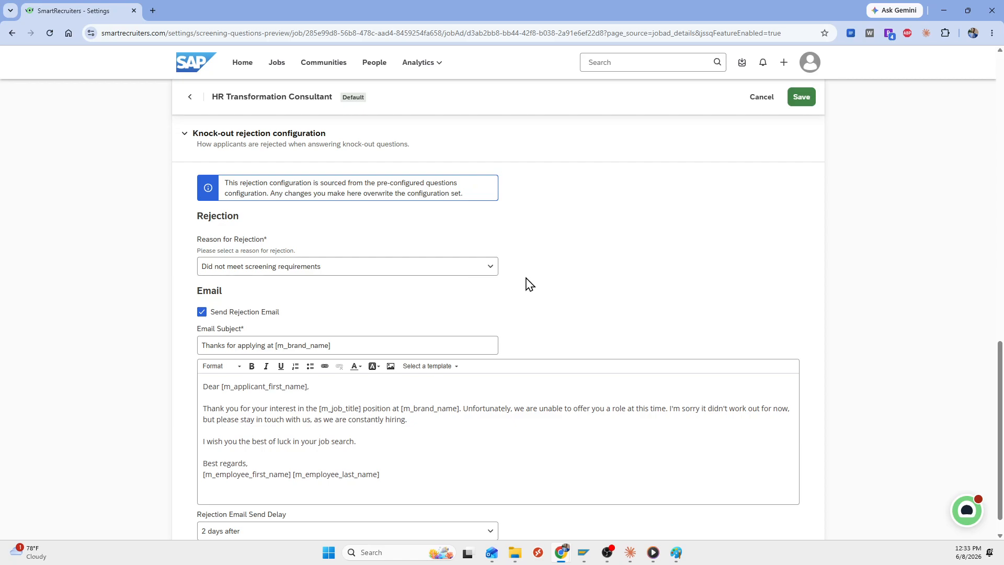
pyautogui.click(476, 270)
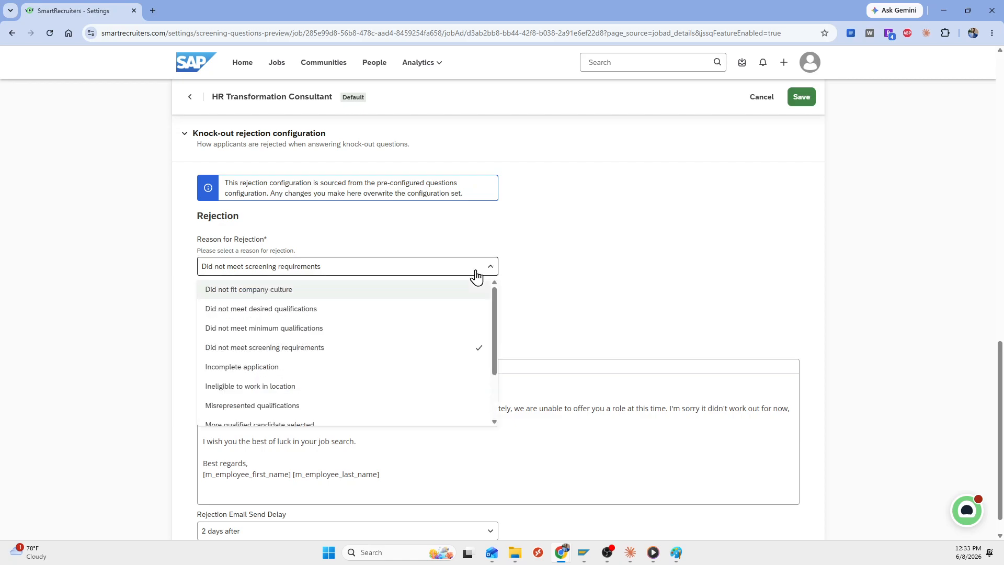
pyautogui.click(627, 277)
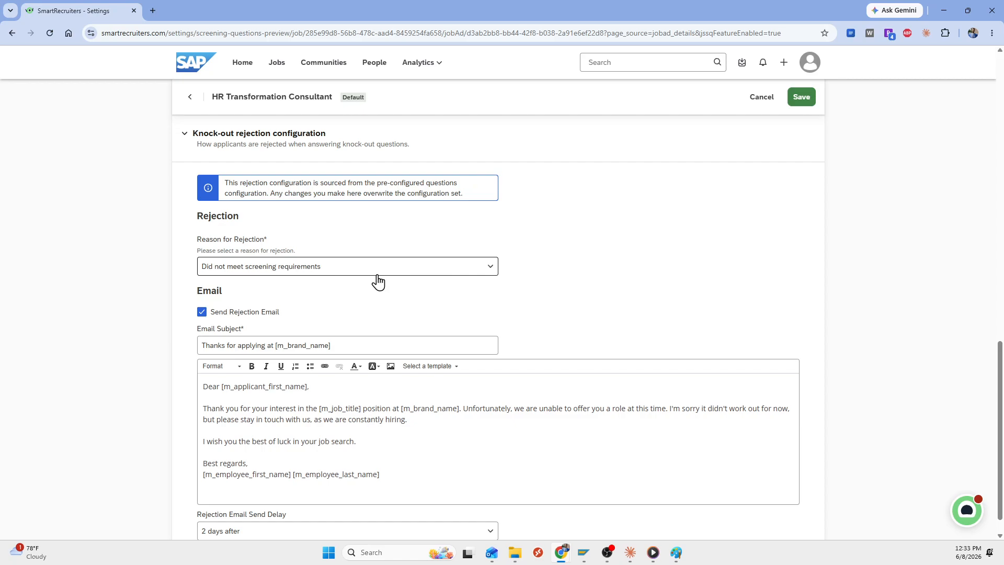
pyautogui.scroll(-1, 377, 282)
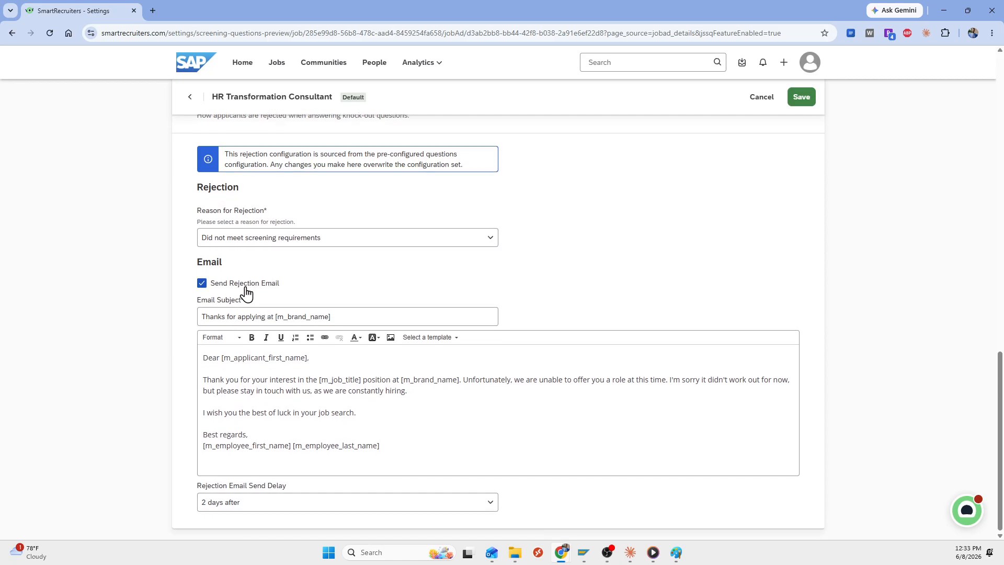
# Examine the rejection email body's placeholders for applicant, job title, brand and employee, plus its background color and template options
pyautogui.click(307, 360)
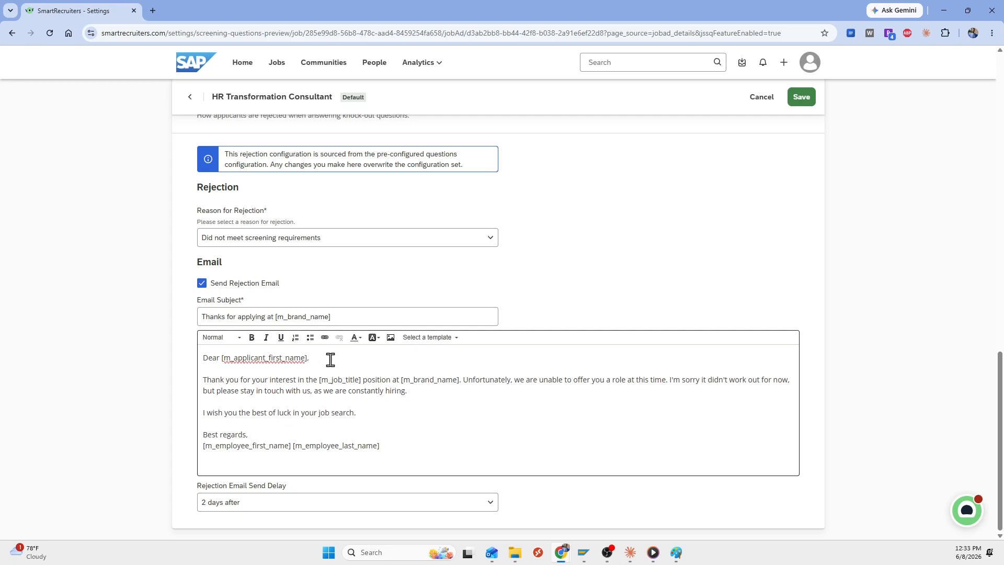
pyautogui.doubleClick(209, 449)
pyautogui.click(369, 447)
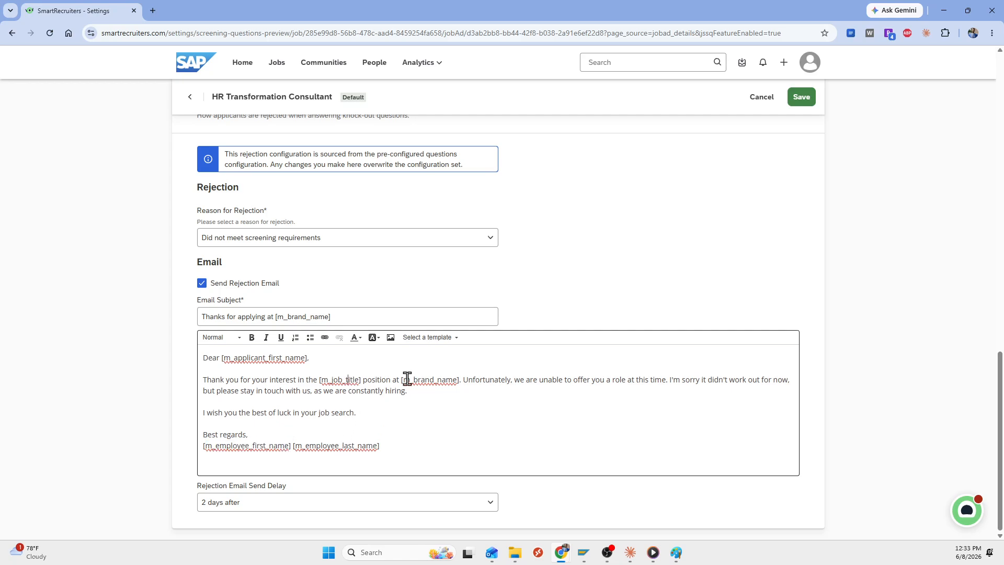
pyautogui.click(314, 357)
pyautogui.click(377, 339)
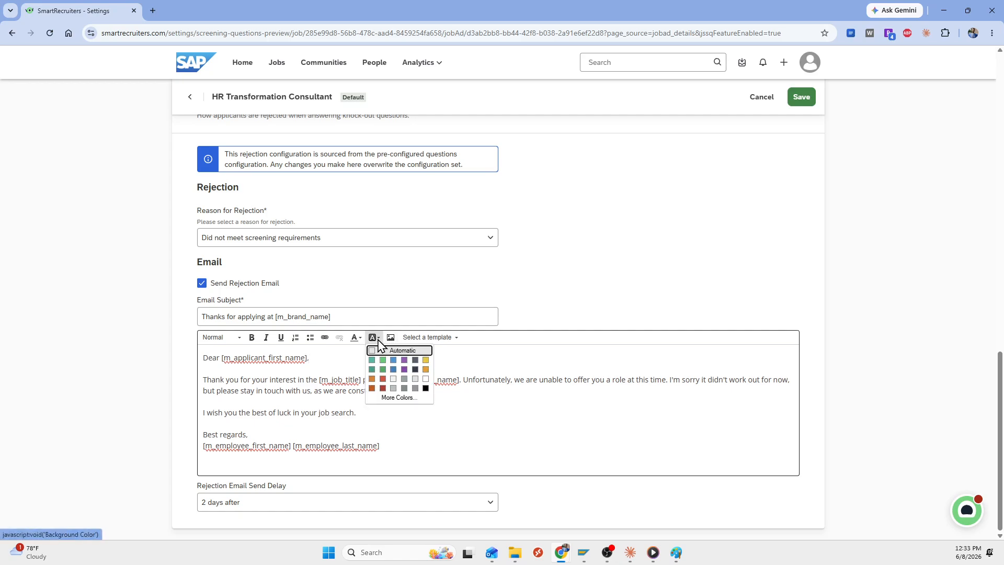
pyautogui.click(379, 338)
pyautogui.click(453, 338)
pyautogui.click(615, 364)
pyautogui.click(504, 401)
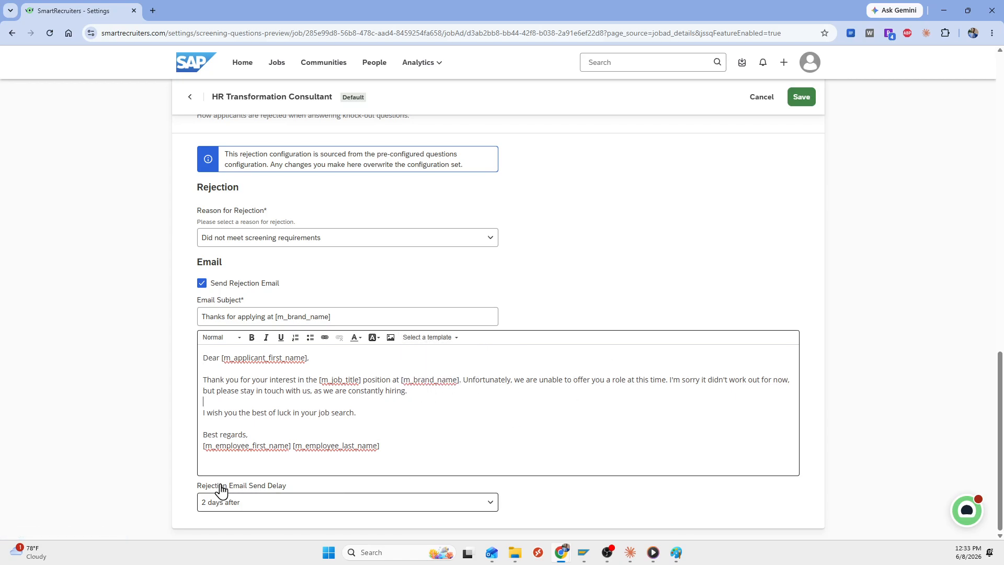
# Check the send delay options for the rejection email and return to the pre-configured public questions
pyautogui.click(280, 503)
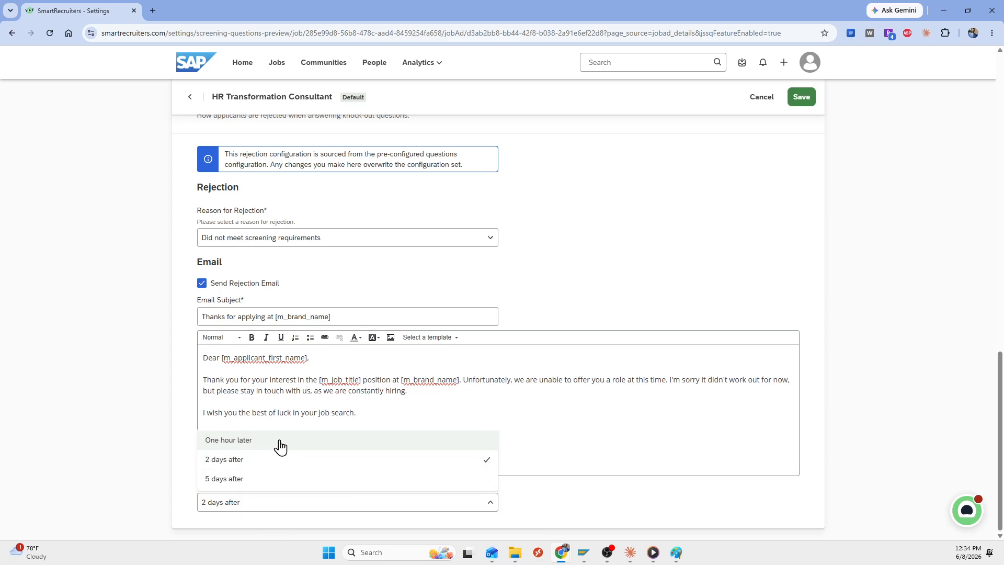
pyautogui.click(145, 465)
pyautogui.scroll(4, 145, 464)
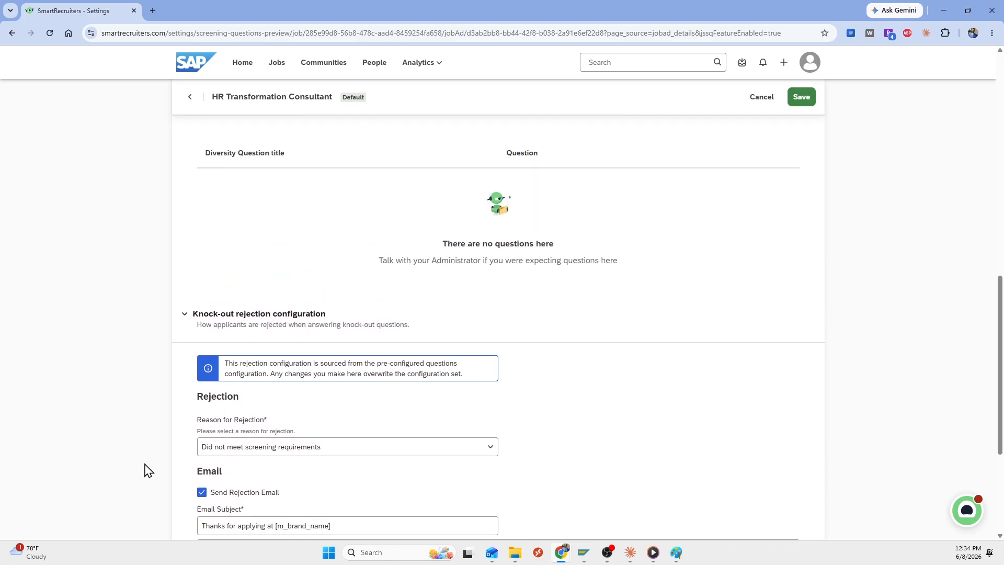
pyautogui.scroll(1, 201, 453)
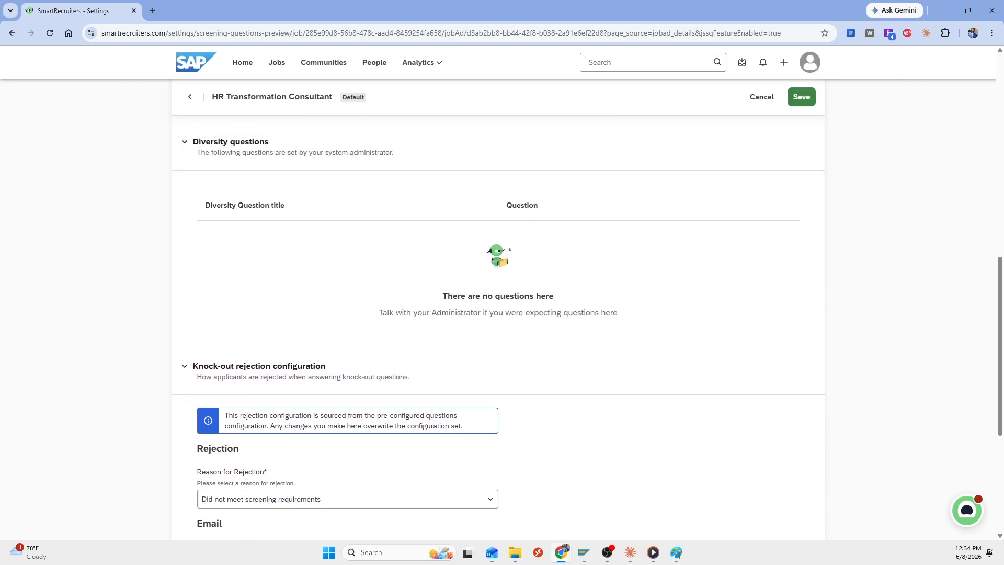
pyautogui.scroll(8, 787, 437)
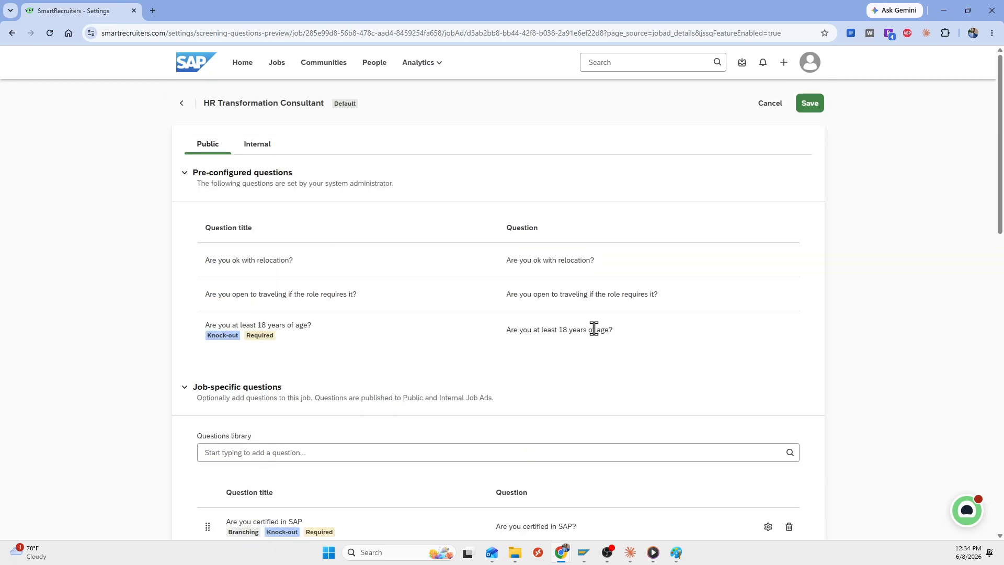